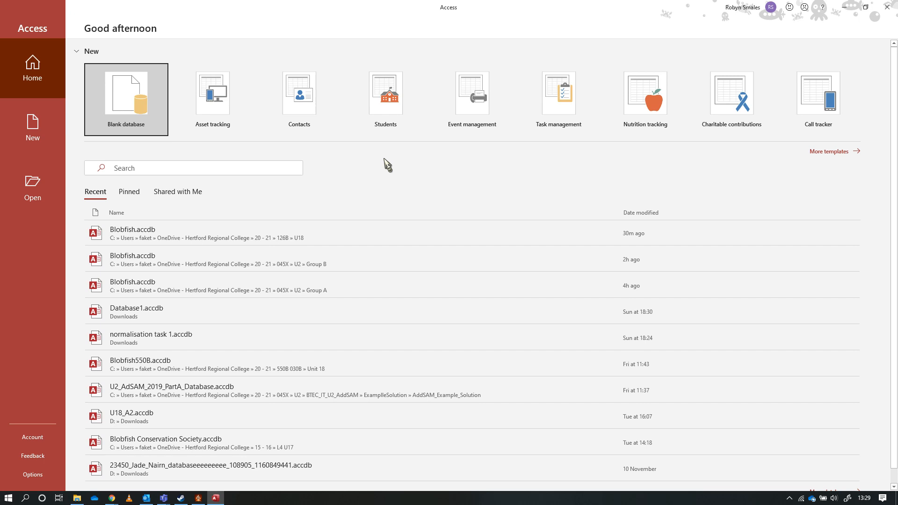
# Step: Start a new blank database and set its save location to the OneDrive - Hertford Regional College folder
pyautogui.click(386, 190)
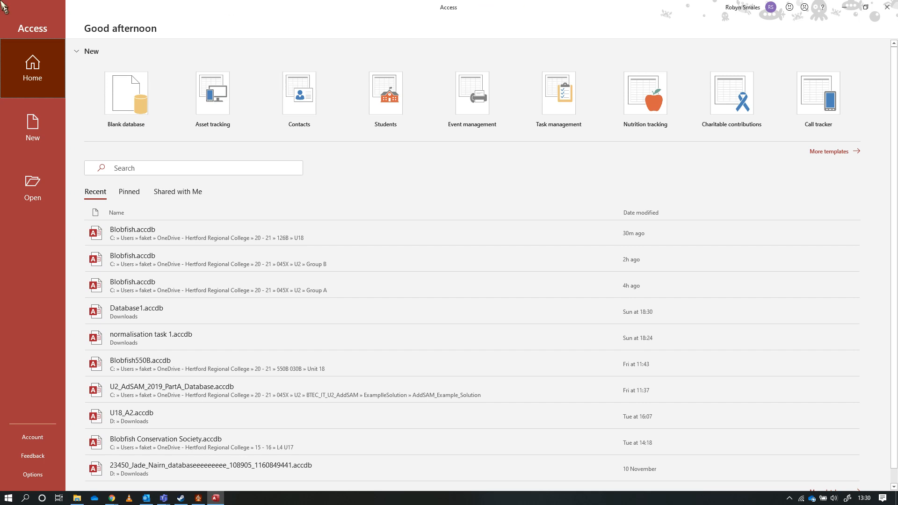
pyautogui.click(127, 100)
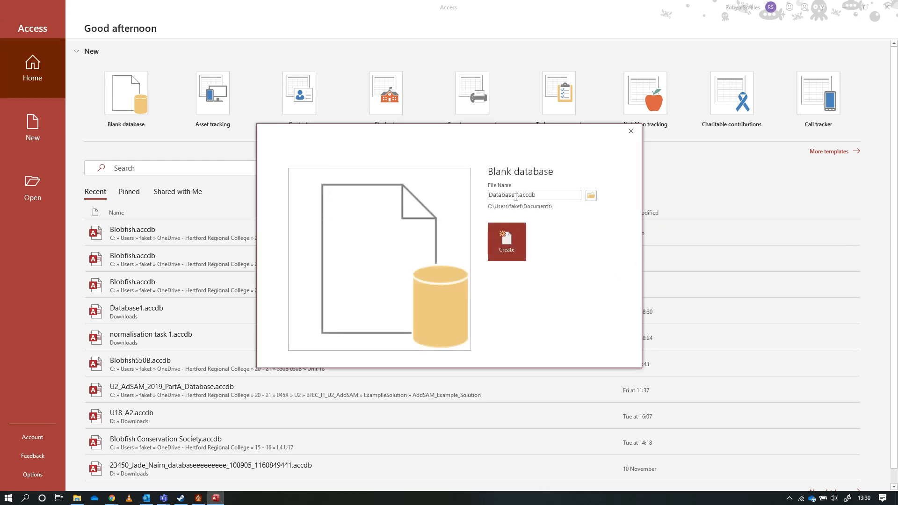
pyautogui.click(591, 195)
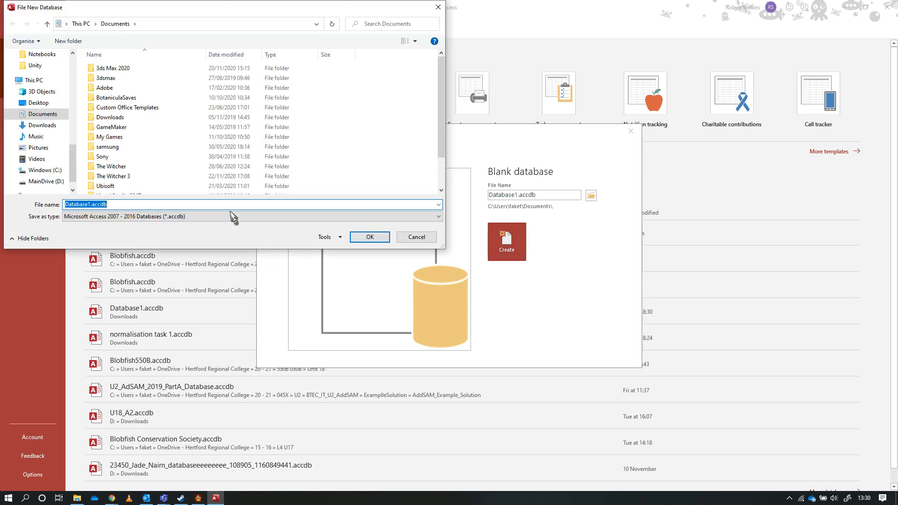
pyautogui.scroll(6, 40, 108)
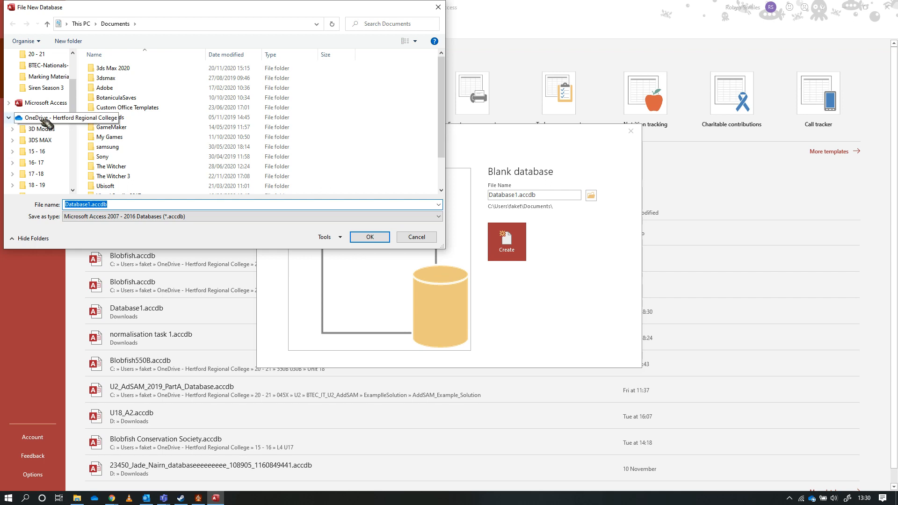
pyautogui.click(49, 120)
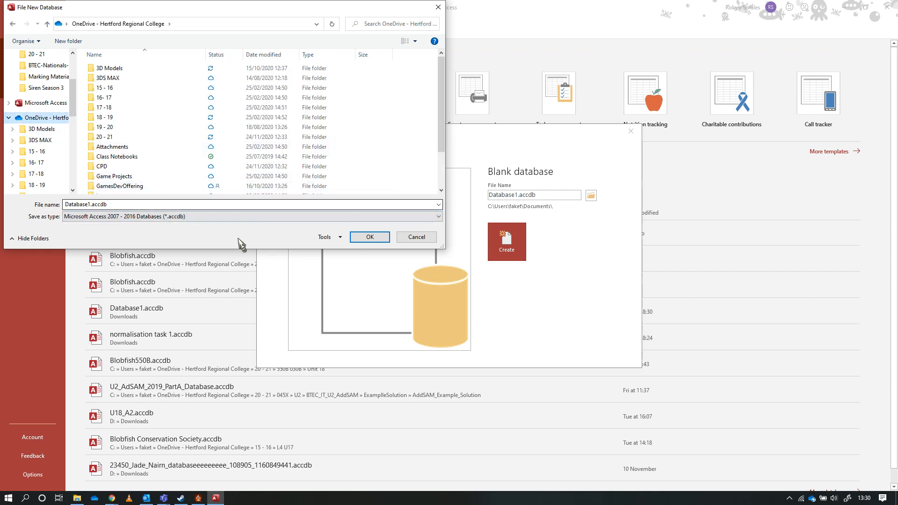
pyautogui.click(369, 237)
# Step: Name the database file Blobfish and create it
pyautogui.click(518, 195)
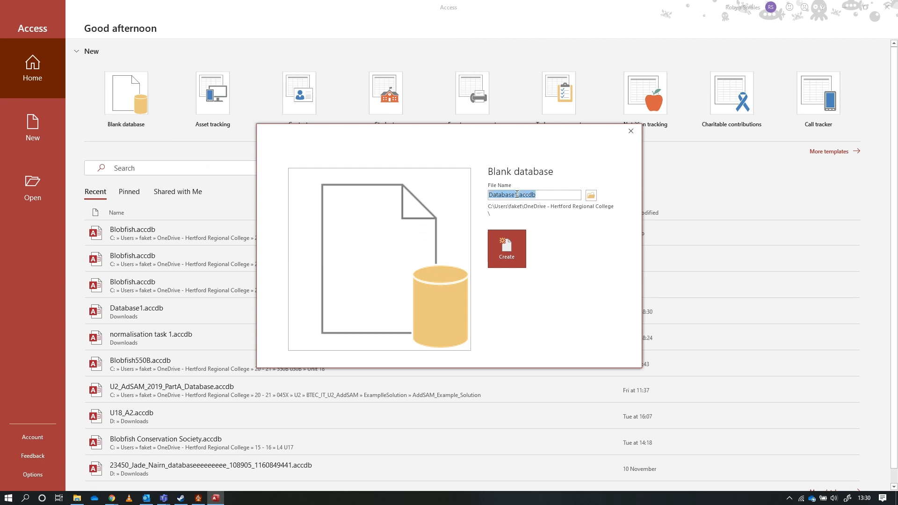
pyautogui.moveTo(519, 195); pyautogui.dragTo(473, 195)
pyautogui.write('Blobfish')
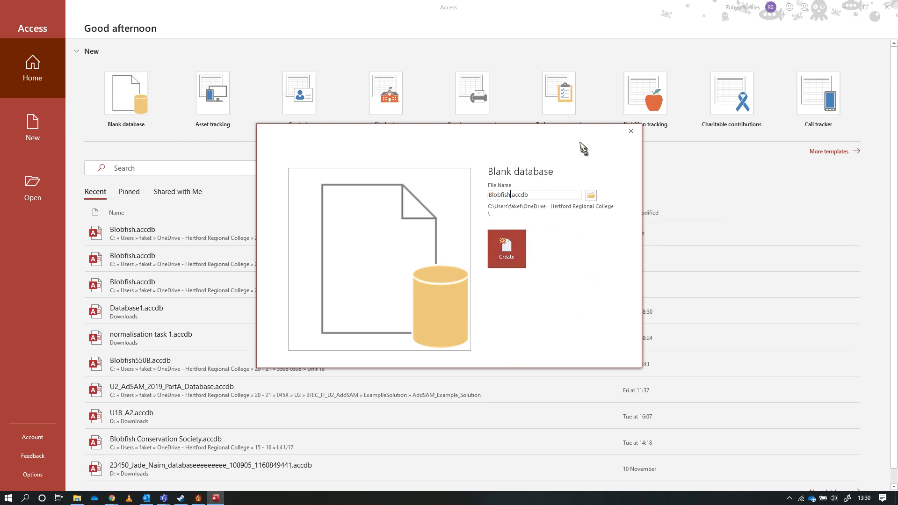
pyautogui.click(510, 257)
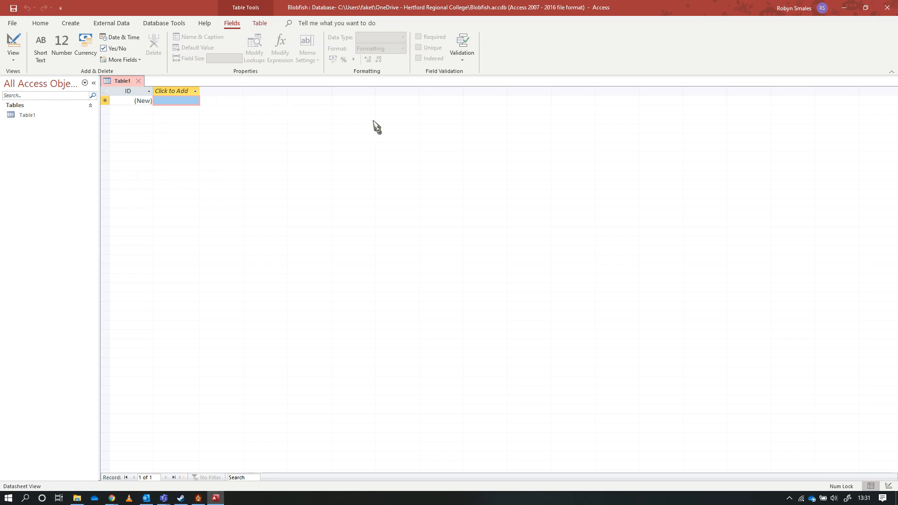
# Step: Switch the new table to Design View, saving it under the name tbl_Adopter_Table
pyautogui.click(173, 102)
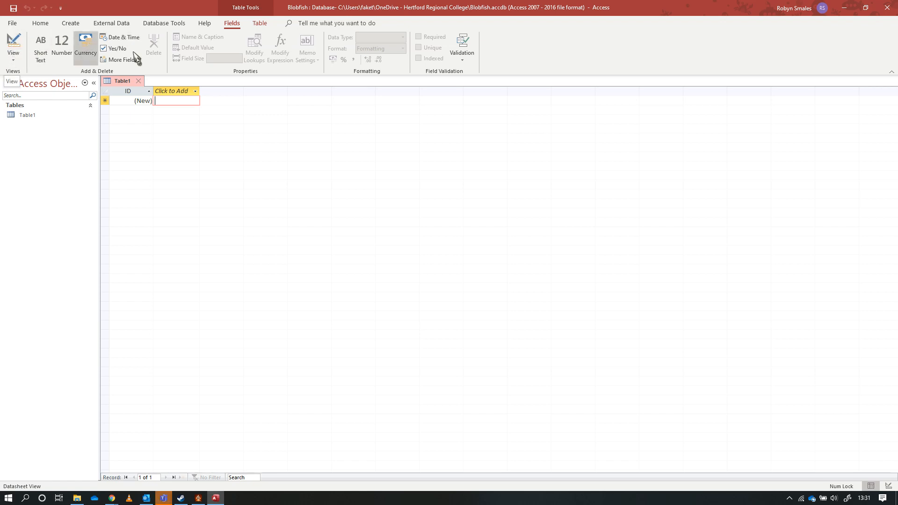
pyautogui.click(14, 43)
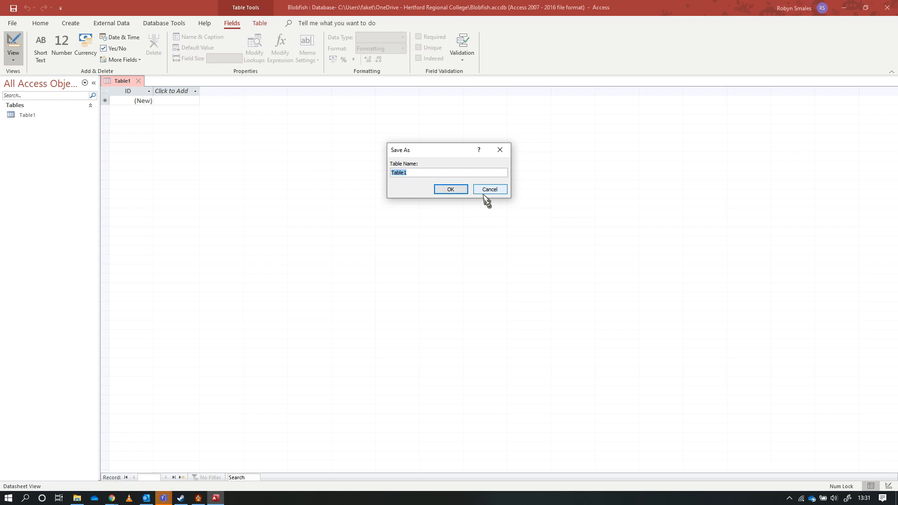
pyautogui.write('Adopt')
pyautogui.press('BackSpace')
pyautogui.press('BackSpace')
pyautogui.press('BackSpace')
pyautogui.press('BackSpace')
pyautogui.press('BackSpace')
pyautogui.write('AdopterTable')
pyautogui.press('Left')
pyautogui.press('Left')
pyautogui.press('Left')
pyautogui.press('Left')
pyautogui.press('Left')
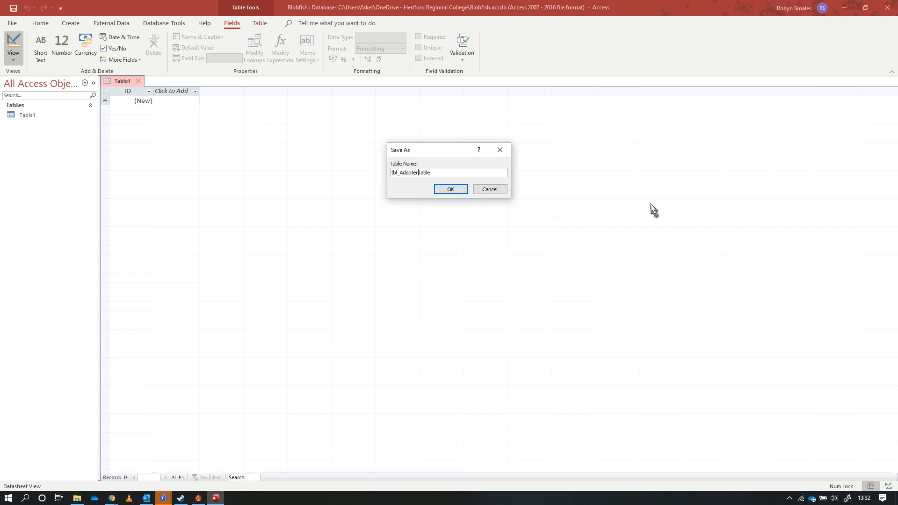
pyautogui.write('_')
pyautogui.click(449, 190)
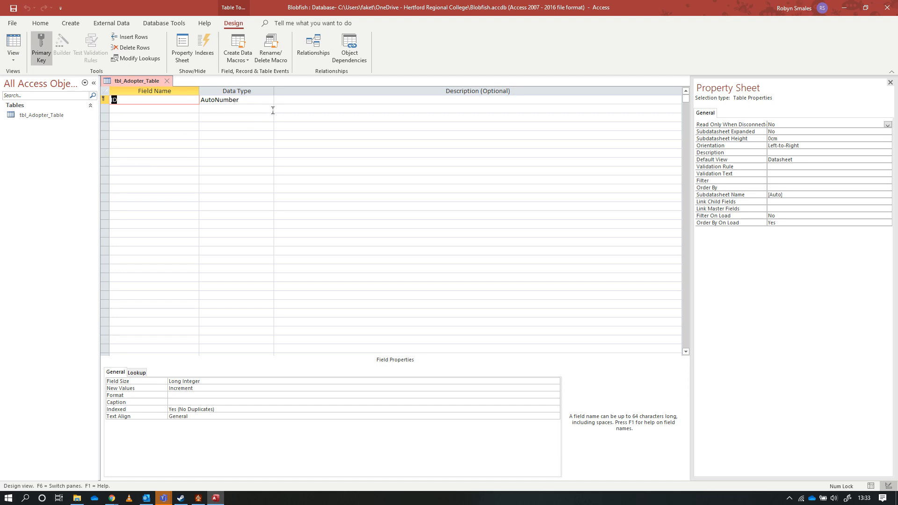
# Step: Rename the primary key field ID as Adpter_ID
pyautogui.click(113, 100)
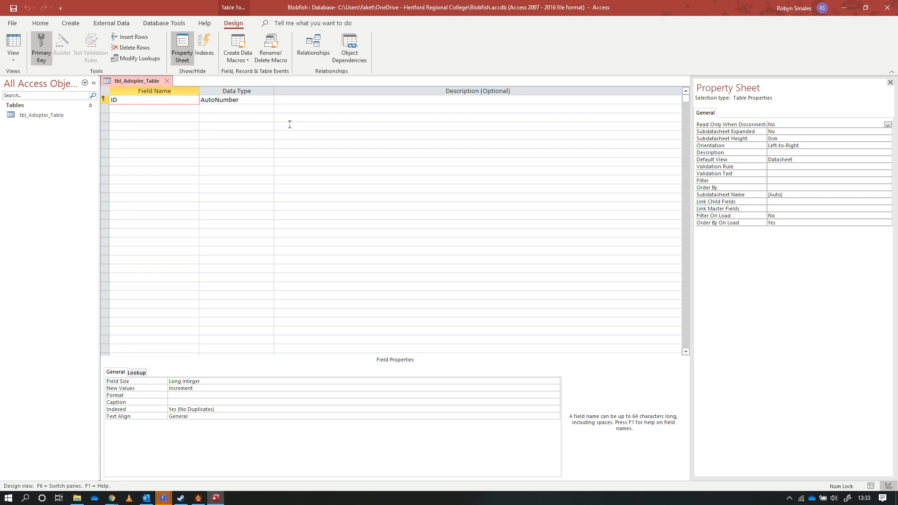
pyautogui.write('Adpter-')
pyautogui.press('BackSpace')
pyautogui.write('_')
pyautogui.press('Down')
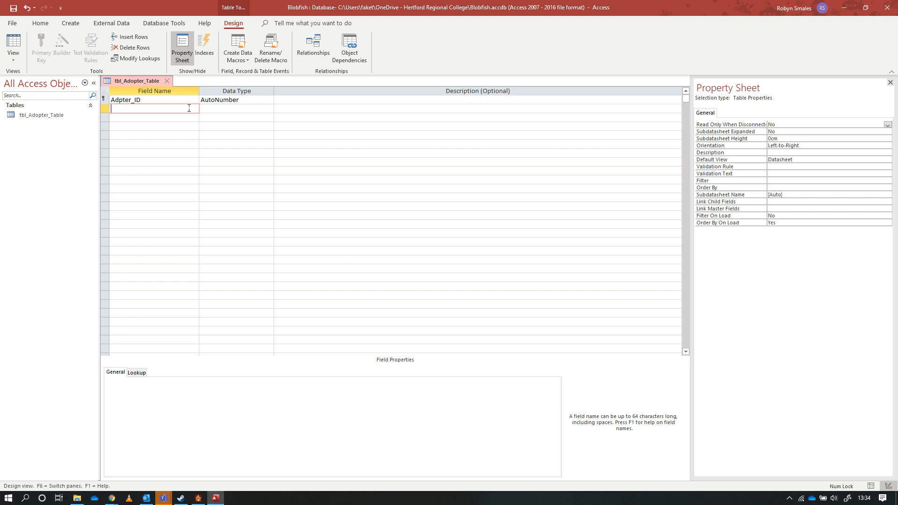
# Step: Add the fields Title, Forename and Surname below the primary key, each as Short Text
pyautogui.write('Title')
pyautogui.press('Tab')
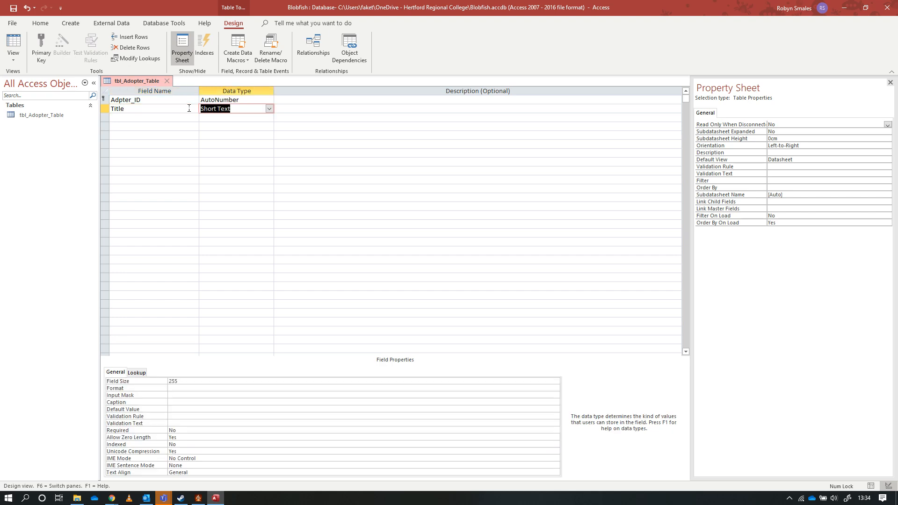
pyautogui.press('Down')
pyautogui.press('Down')
pyautogui.click(183, 118)
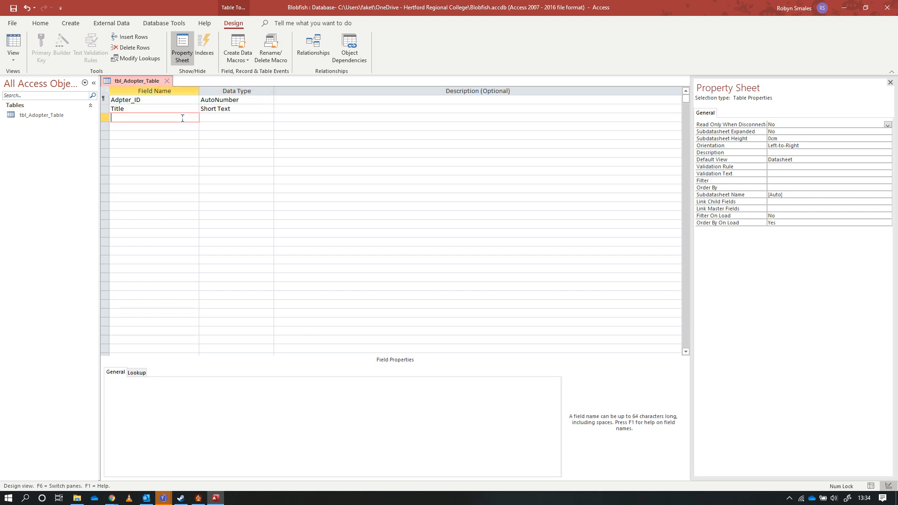
pyautogui.write('Forename')
pyautogui.press('Down')
pyautogui.write('Surname')
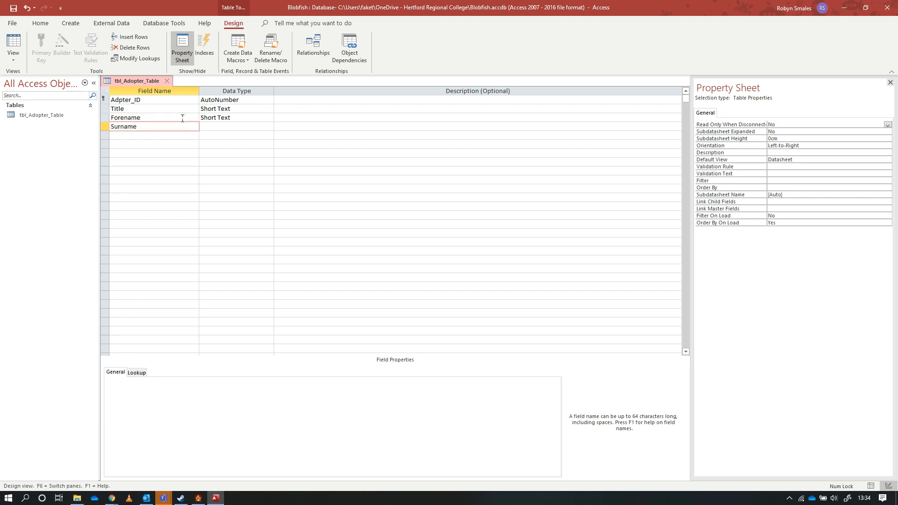
pyautogui.press('Down')
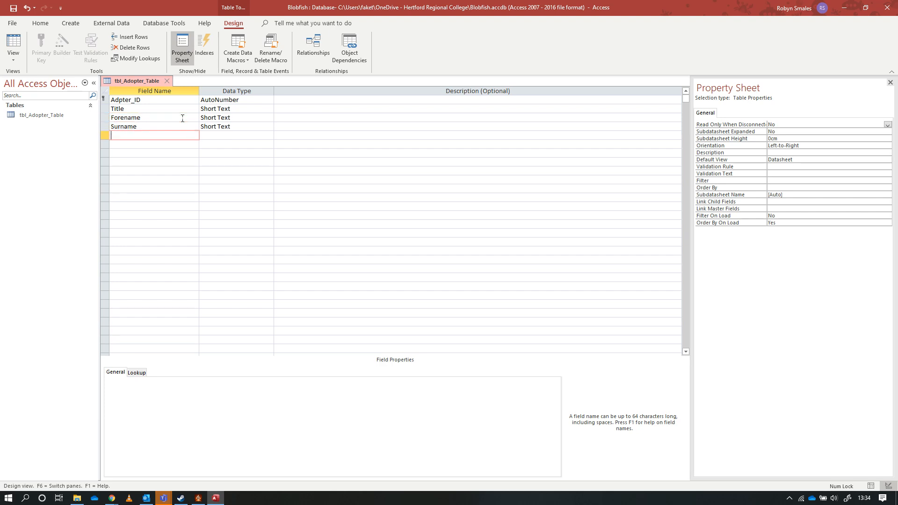
# Step: Add a field named Phone_Number below Surname
pyautogui.write('Phoin')
pyautogui.press('BackSpace')
pyautogui.press('BackSpace')
pyautogui.write('ne')
pyautogui.write(' Number')
pyautogui.press('BackSpace')
pyautogui.write('_')
# Step: Correct the primary key field's name to Adopter_ID and add a Date_of_Birth field below Phone_Number
pyautogui.click(119, 99)
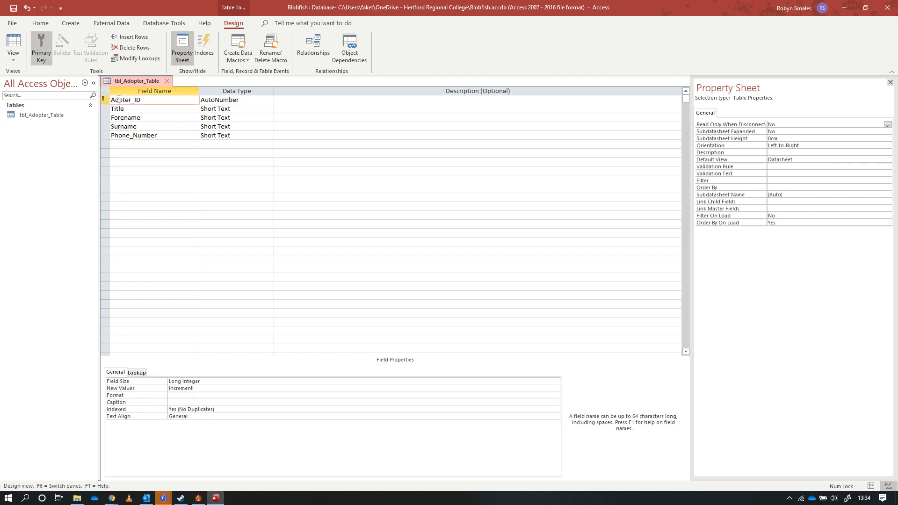
pyautogui.write('o')
pyautogui.click(120, 145)
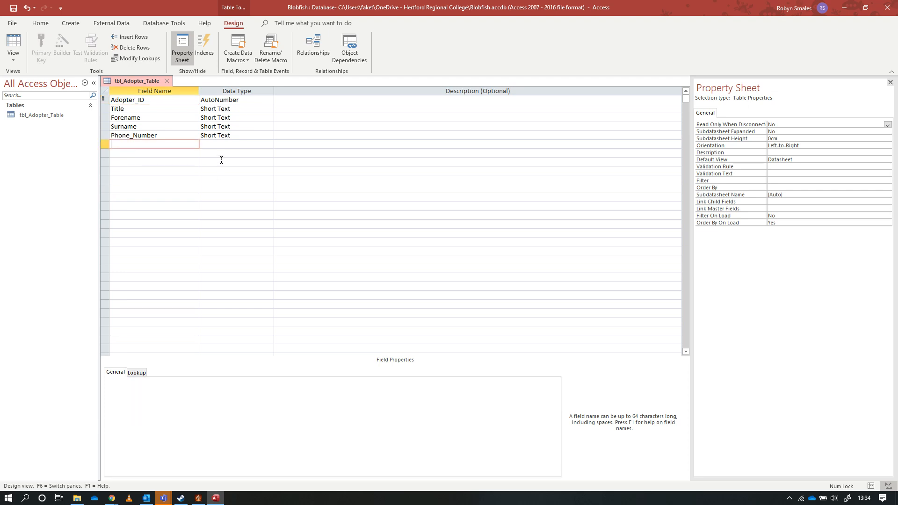
pyautogui.write('Date _of_Birth')
pyautogui.click(168, 164)
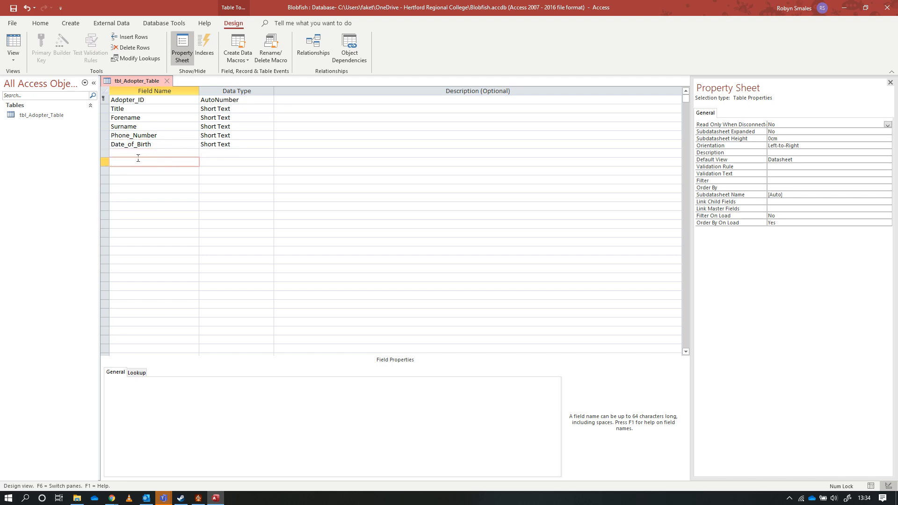
# Step: Review the data types of the Title, Forename and Surname fields, Forename's field size and the available data type options
pyautogui.click(133, 108)
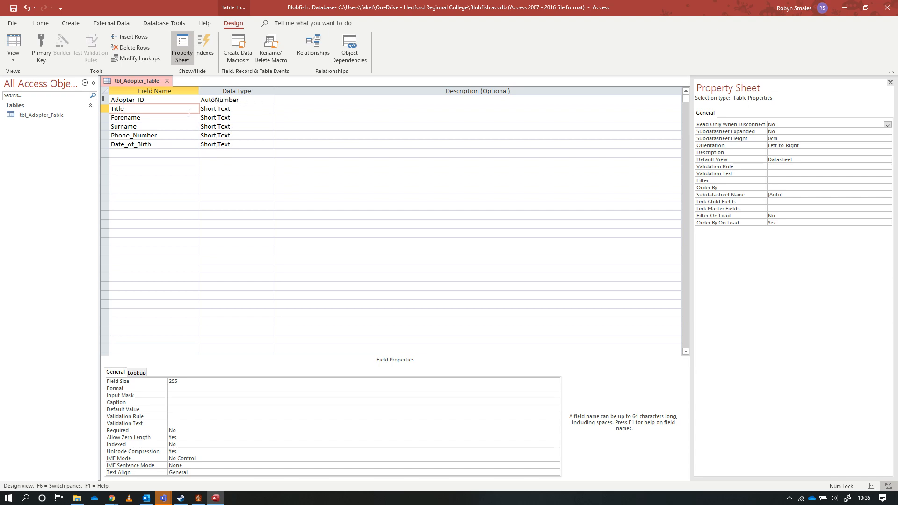
pyautogui.click(220, 109)
pyautogui.click(220, 118)
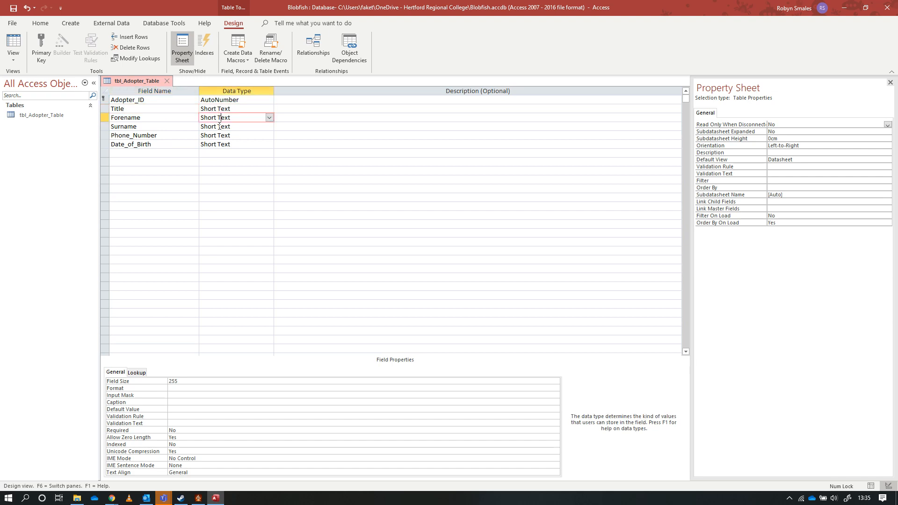
pyautogui.click(163, 381)
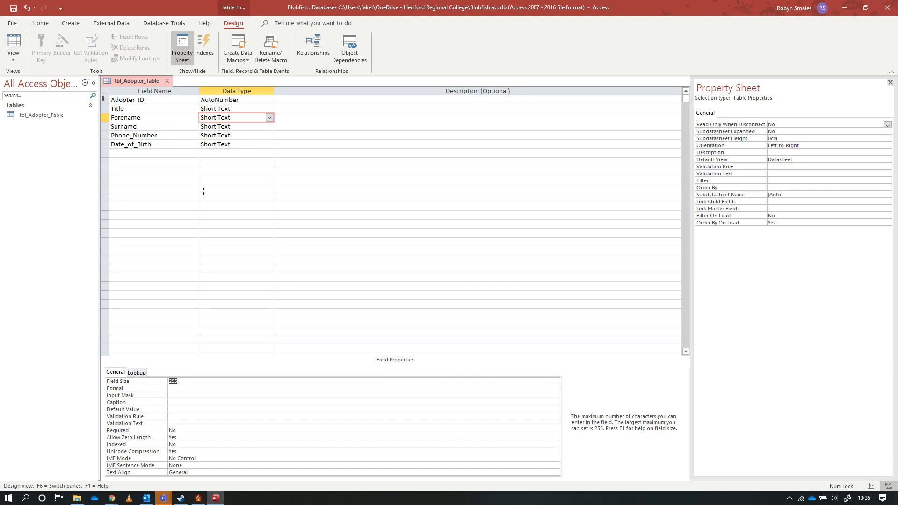
pyautogui.click(270, 119)
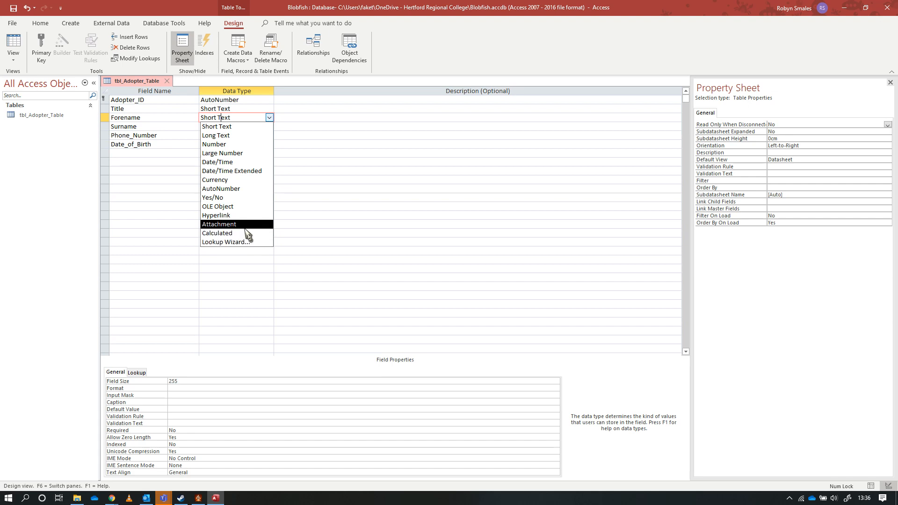
pyautogui.click(234, 127)
pyautogui.click(168, 134)
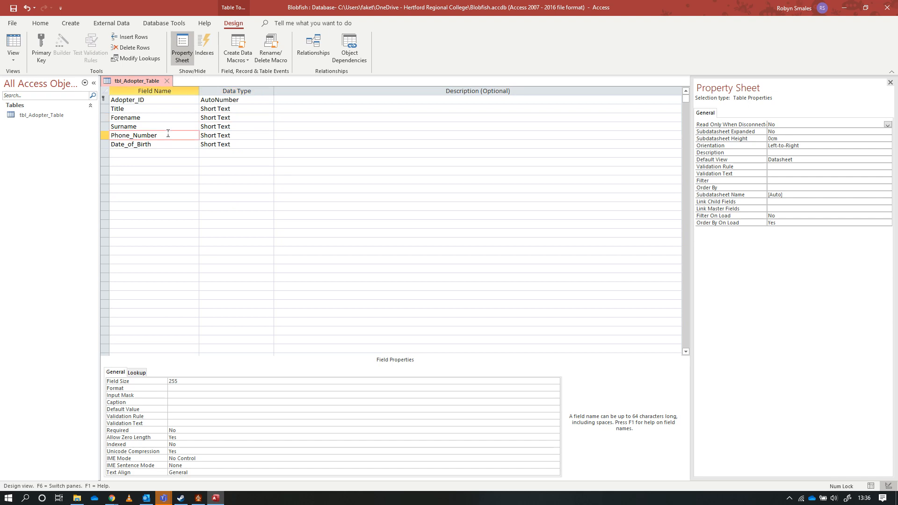
pyautogui.click(172, 117)
pyautogui.click(174, 127)
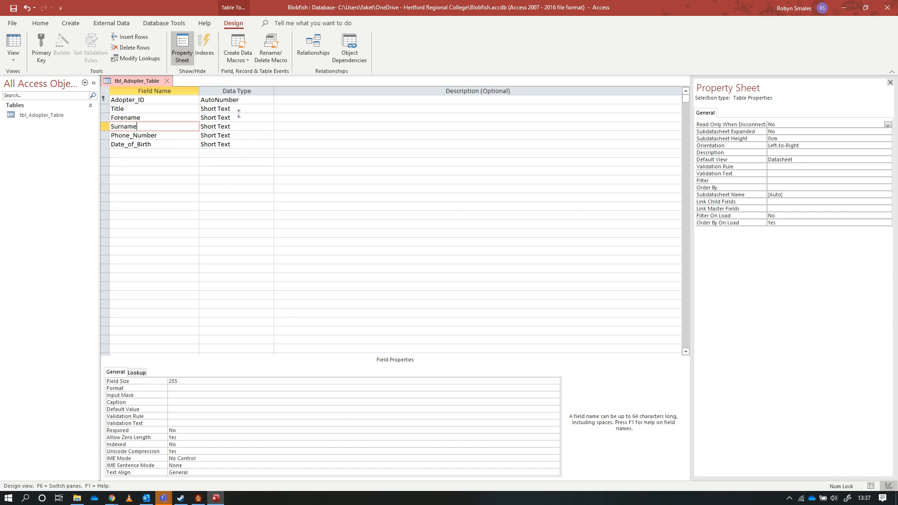
pyautogui.click(240, 114)
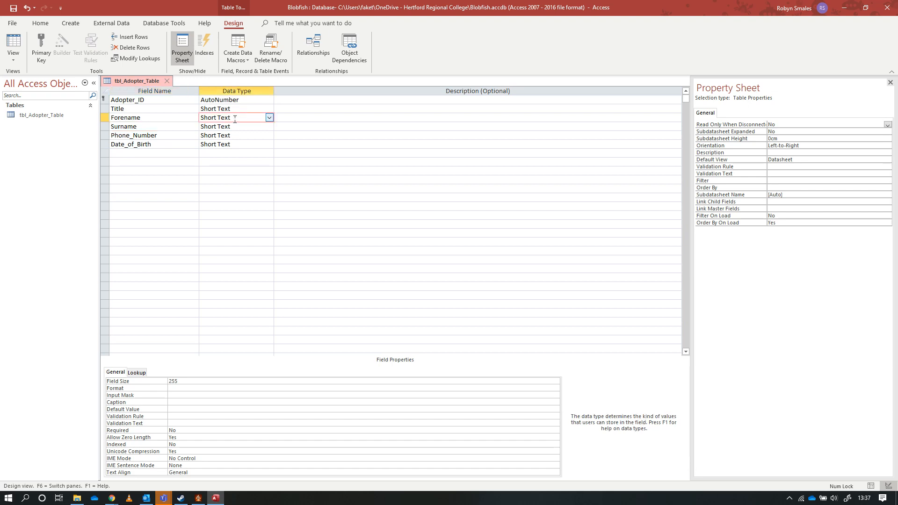
pyautogui.click(234, 127)
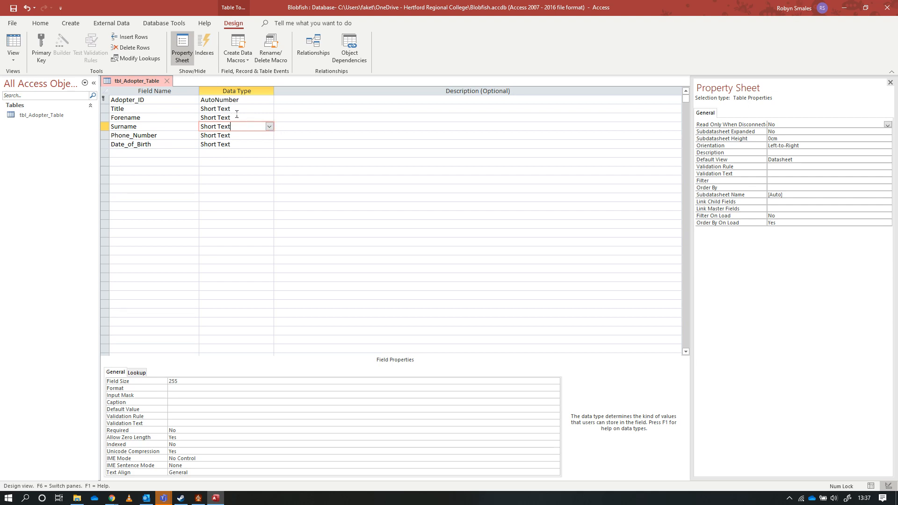
# Step: Set the data type of Phone_Number to Number and of Date_of_Birth to Date/Time
pyautogui.click(246, 136)
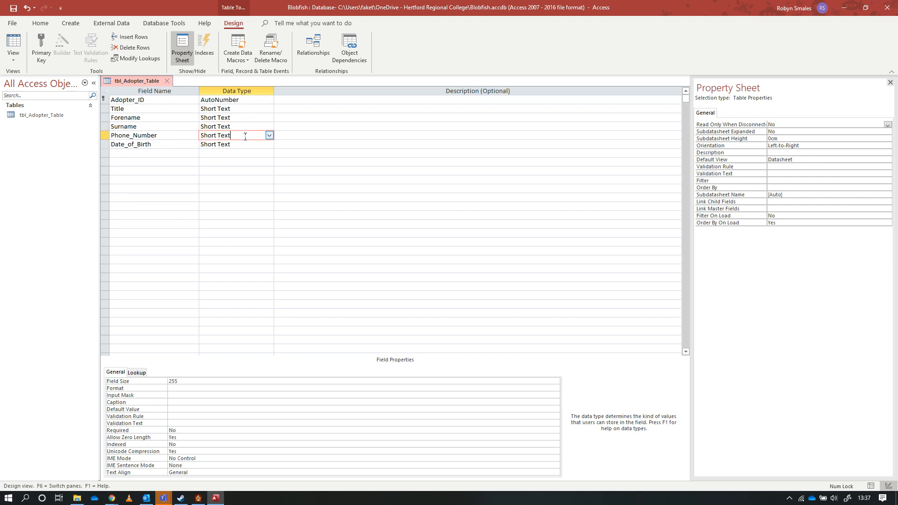
pyautogui.click(270, 136)
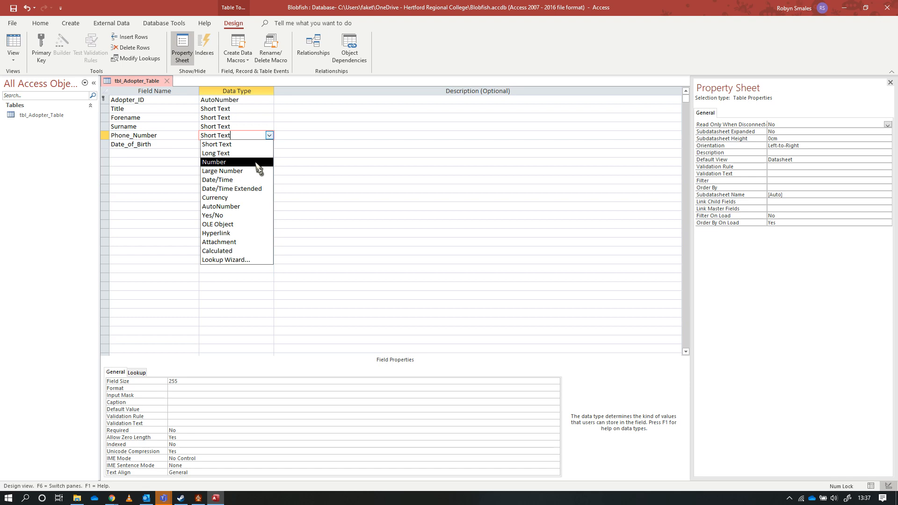
pyautogui.click(230, 163)
pyautogui.click(220, 144)
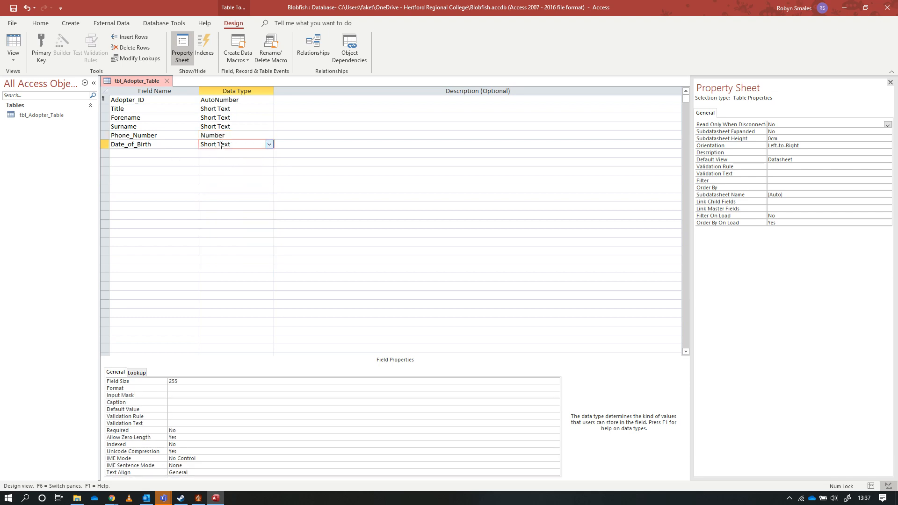
pyautogui.click(269, 144)
pyautogui.click(246, 188)
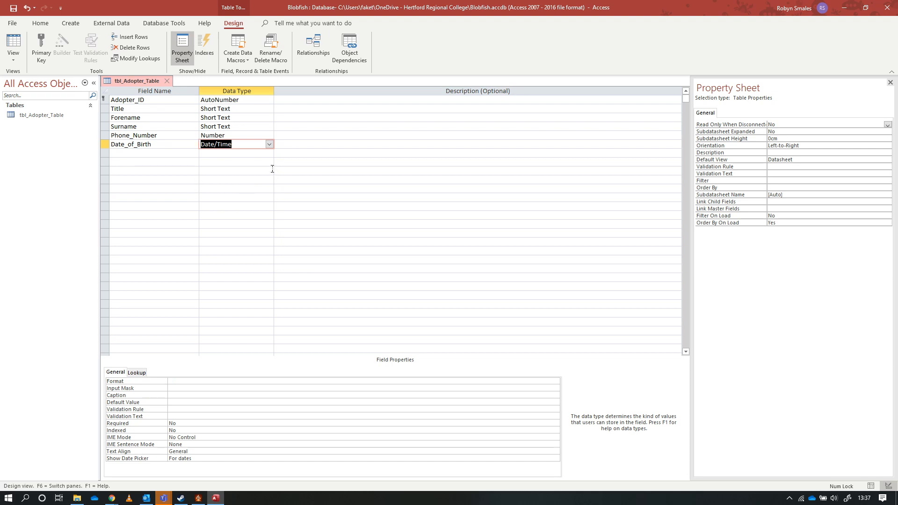
# Step: Switch the adopter table to Datasheet View and select the Phone_Number cell of the new record
pyautogui.click(14, 43)
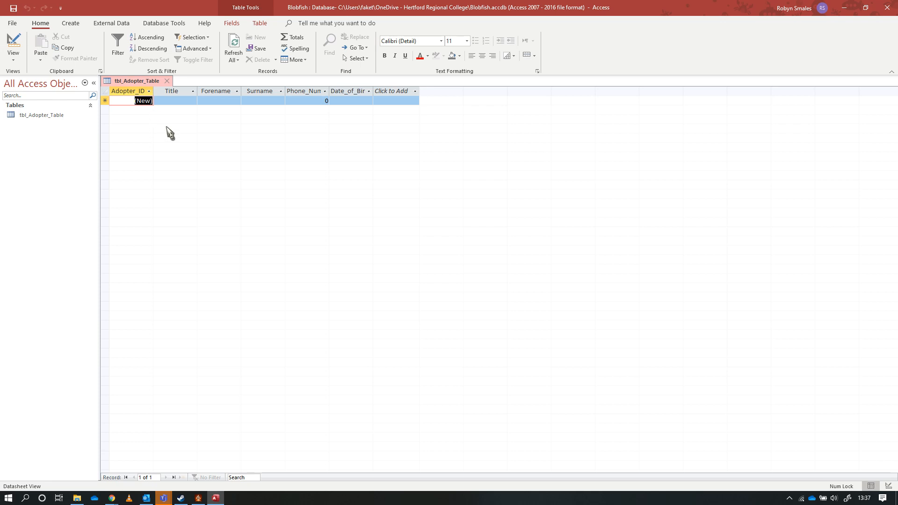
pyautogui.click(320, 102)
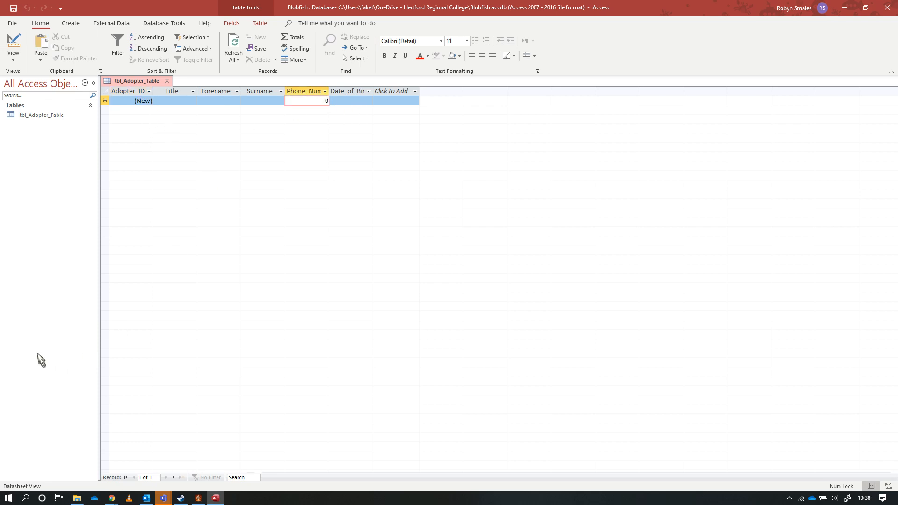
# Step: Enter a sample phone number with a leading zero in the new record's Phone_Number cell and check how it is stored
pyautogui.write('07850')
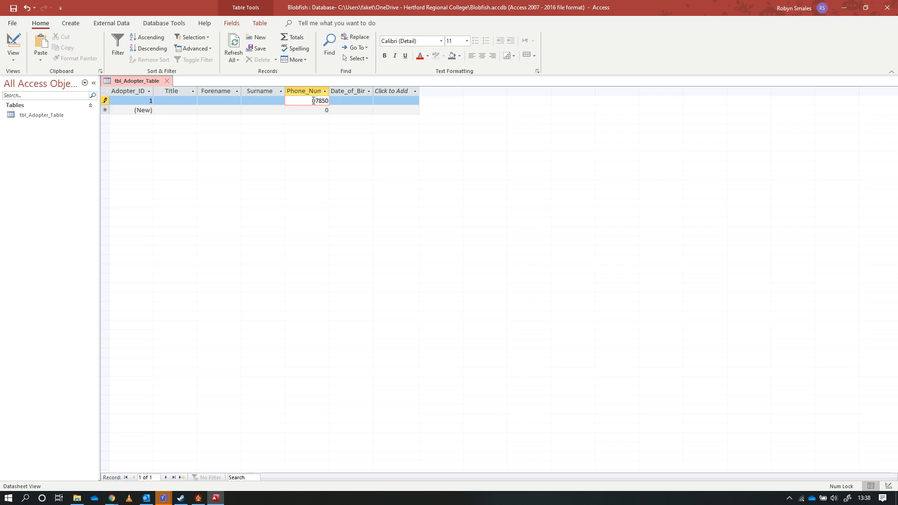
pyautogui.moveTo(313, 101); pyautogui.dragTo(283, 102)
pyautogui.click(263, 101)
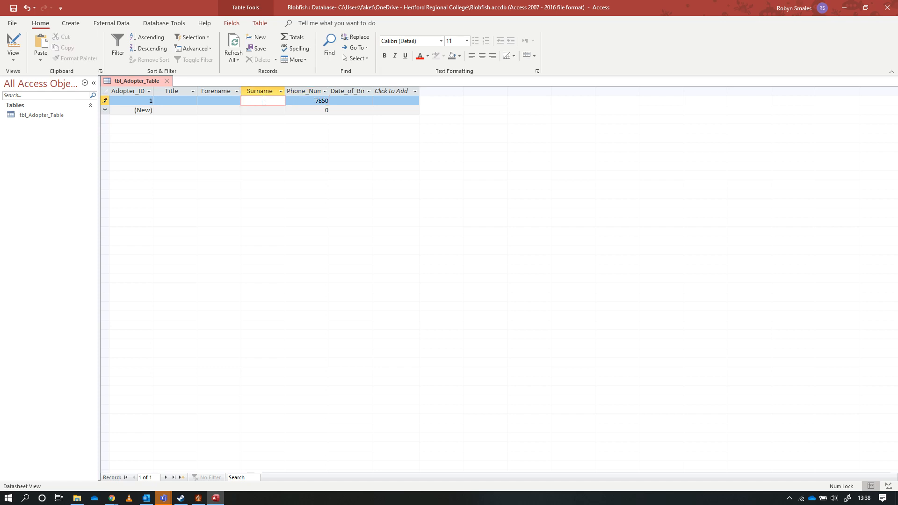
pyautogui.click(316, 101)
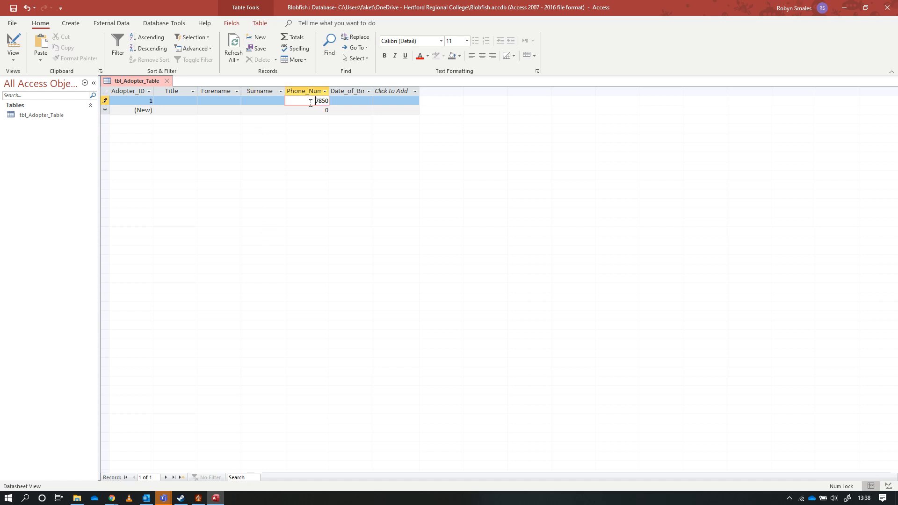
# Step: Return the adopter table to Design View and set the data type of Phone_Number to Short Text
pyautogui.click(14, 46)
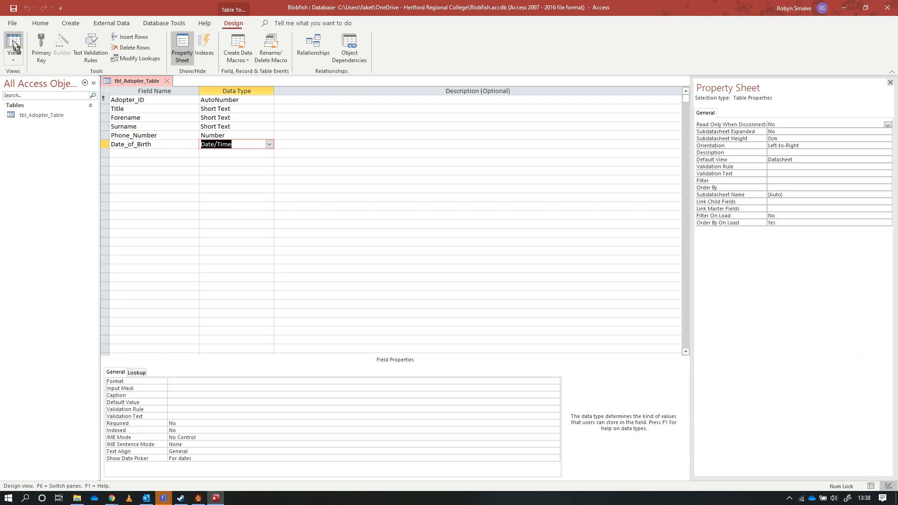
pyautogui.click(269, 135)
pyautogui.click(243, 144)
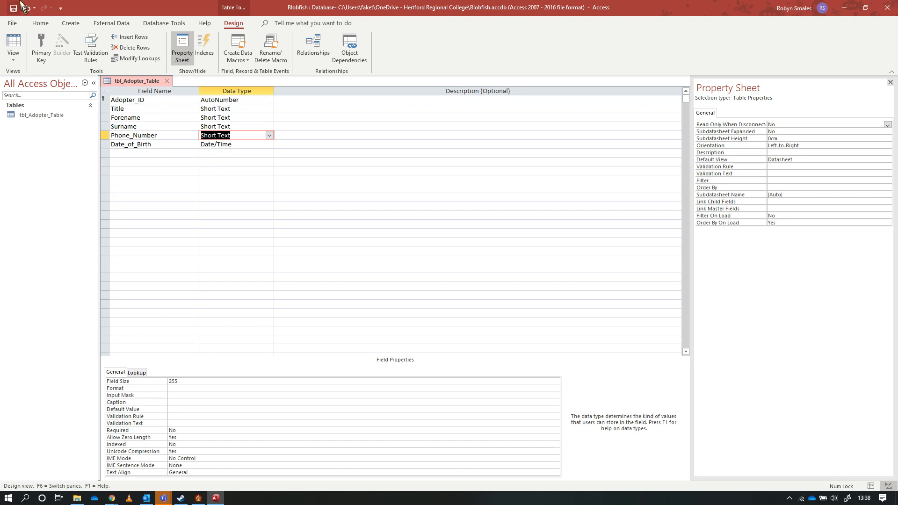
# Step: Create a second table and save it as Fish while switching it to Design View
pyautogui.click(71, 23)
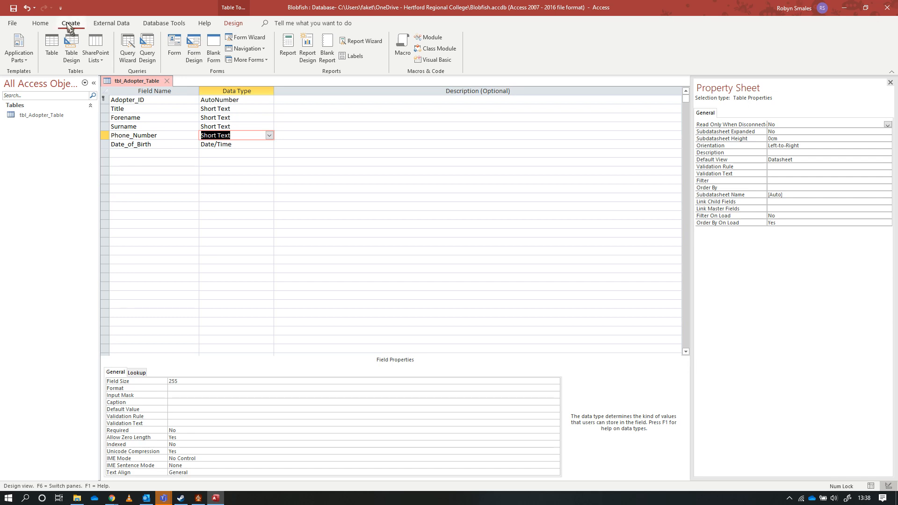
pyautogui.click(52, 49)
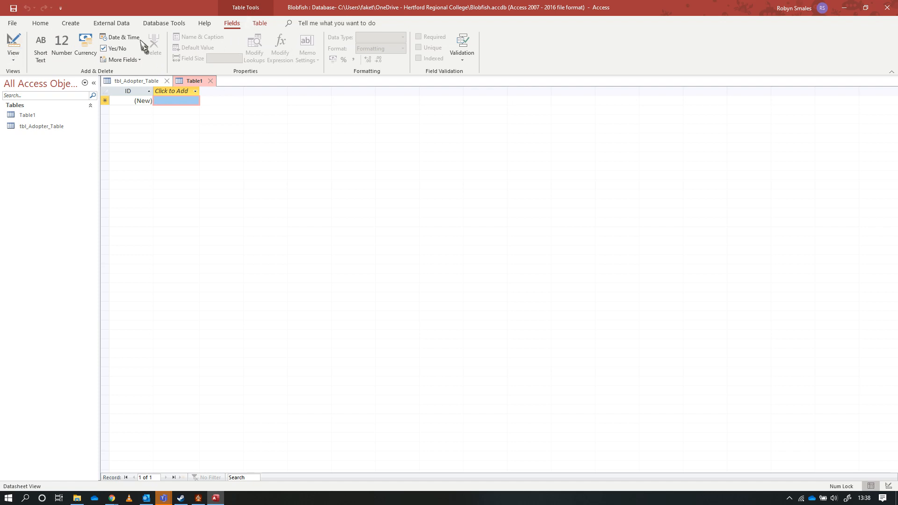
pyautogui.click(14, 42)
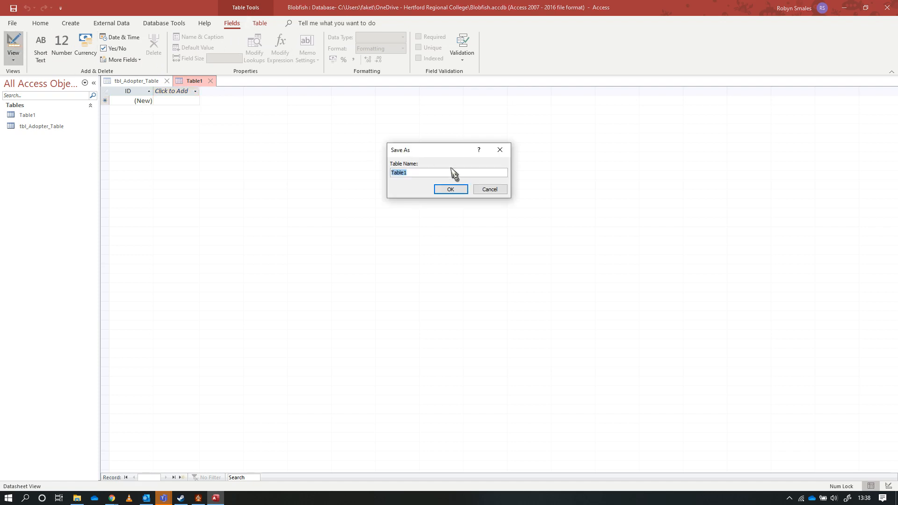
pyautogui.write('Fish')
pyautogui.click(456, 191)
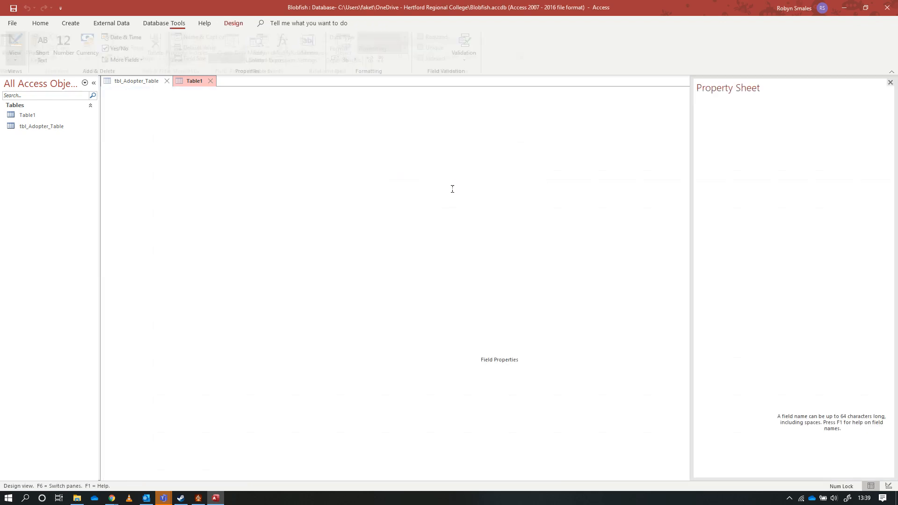
# Step: Rename the Fish table's primary key field to Fish_ID and add a Short Text field named Fish_Name below it
pyautogui.click(113, 100)
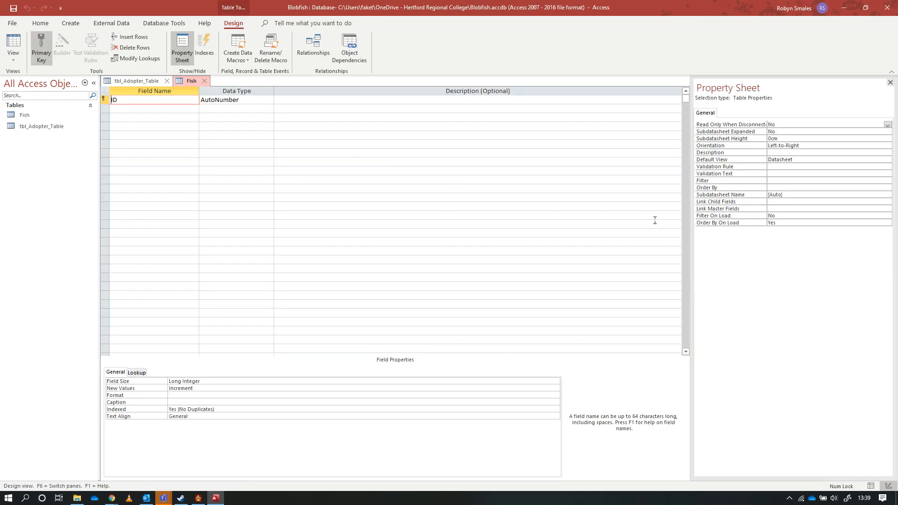
pyautogui.write('Fish_')
pyautogui.click(138, 106)
pyautogui.write('Fish_')
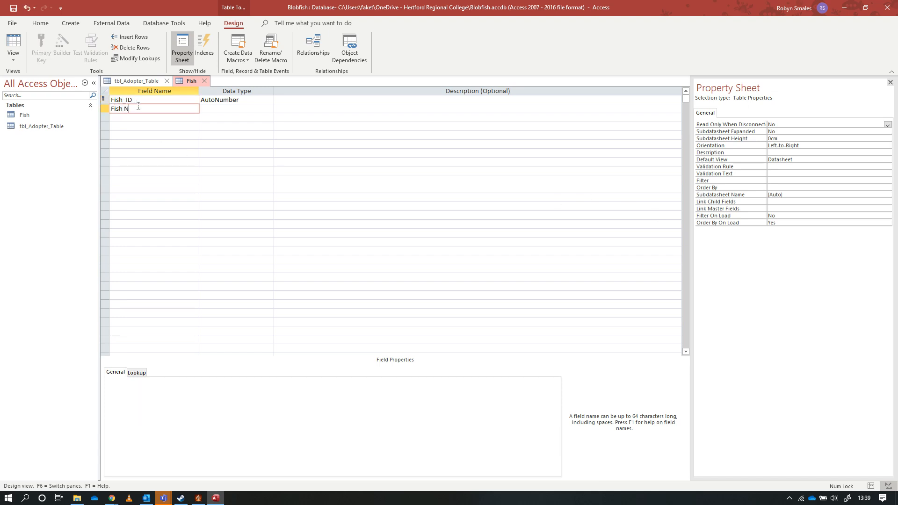
pyautogui.press('BackSpace')
pyautogui.write('_Name')
pyautogui.press('Tab')
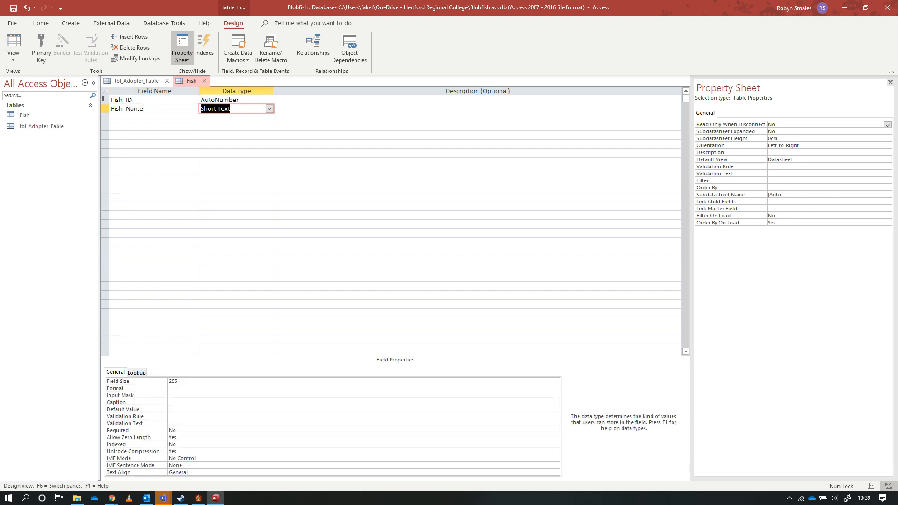
# Step: Add a Short Text field named Fish_Gender below Fish_Name in the Fish table
pyautogui.press('Down')
pyautogui.hotkey('shift', 'Tab')
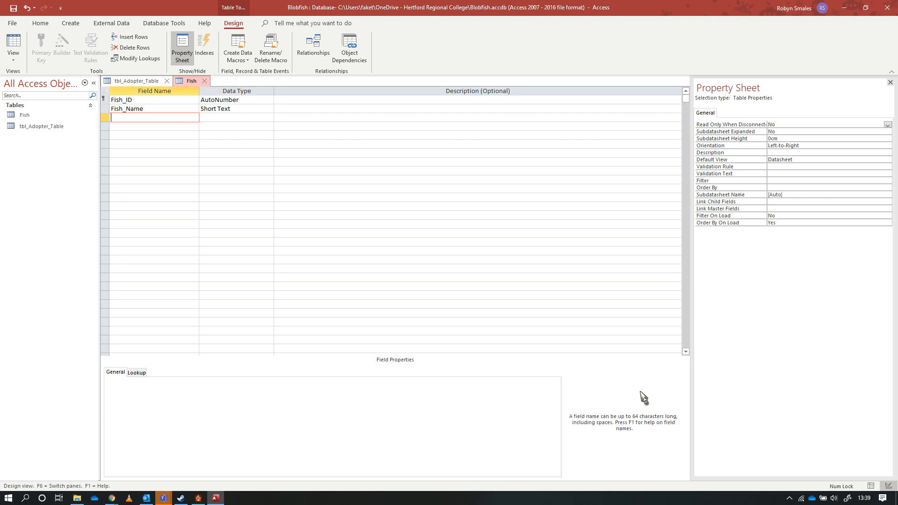
pyautogui.write('FishGender_')
pyautogui.click(167, 134)
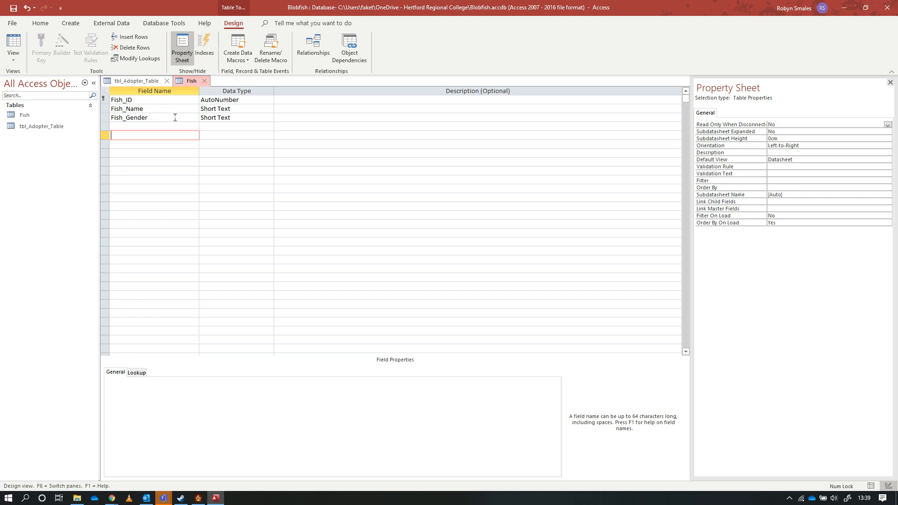
# Step: Compare the naming of the fields in the adopter table with the prefixed names in the Fish table
pyautogui.click(137, 82)
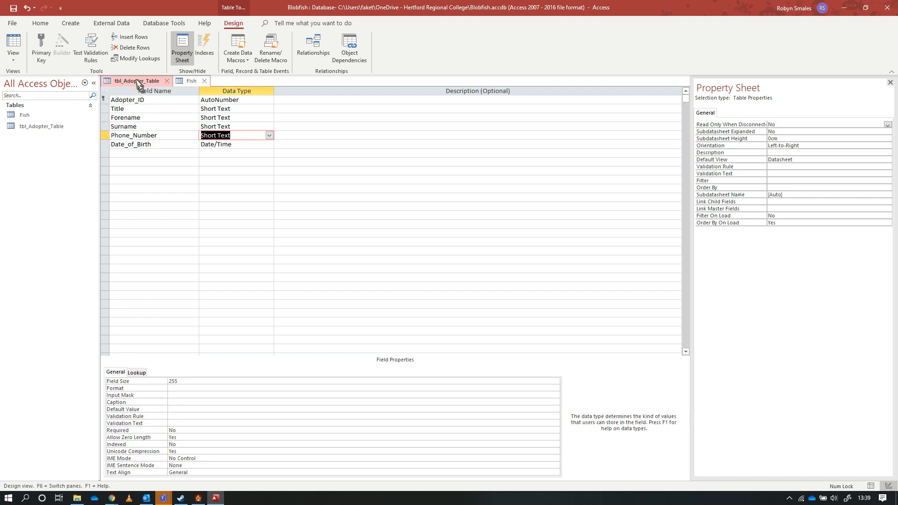
pyautogui.click(192, 82)
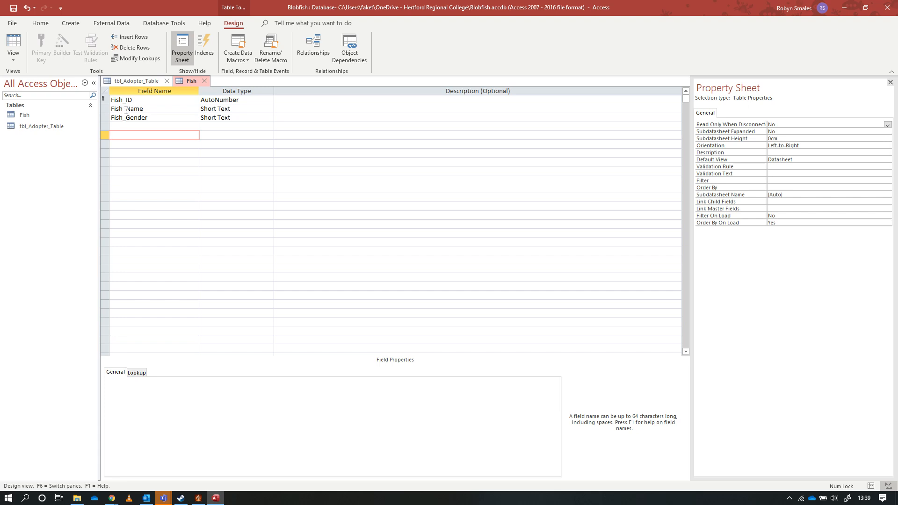
pyautogui.click(121, 110)
pyautogui.click(142, 119)
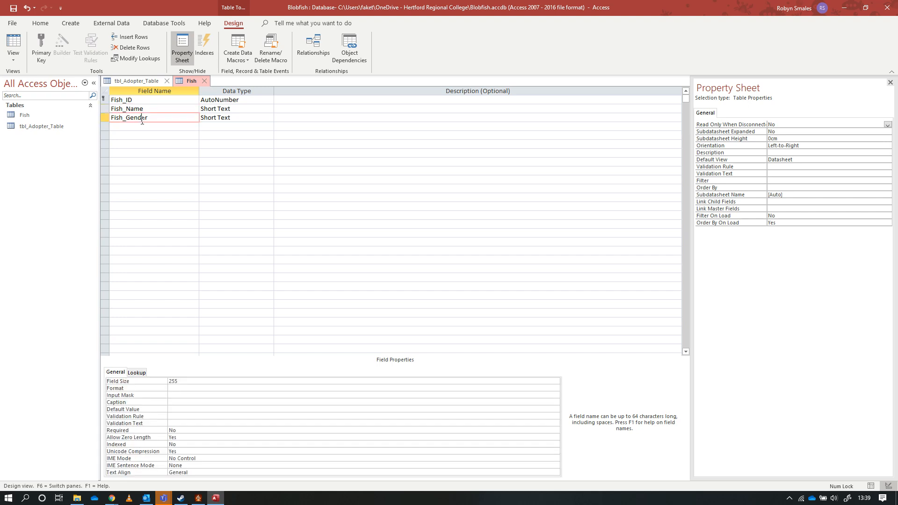
# Step: Copy the Adopter_ prefix from the adopter table's Adopter_ID field and put it in front of Title to form Adopter_Title
pyautogui.click(142, 81)
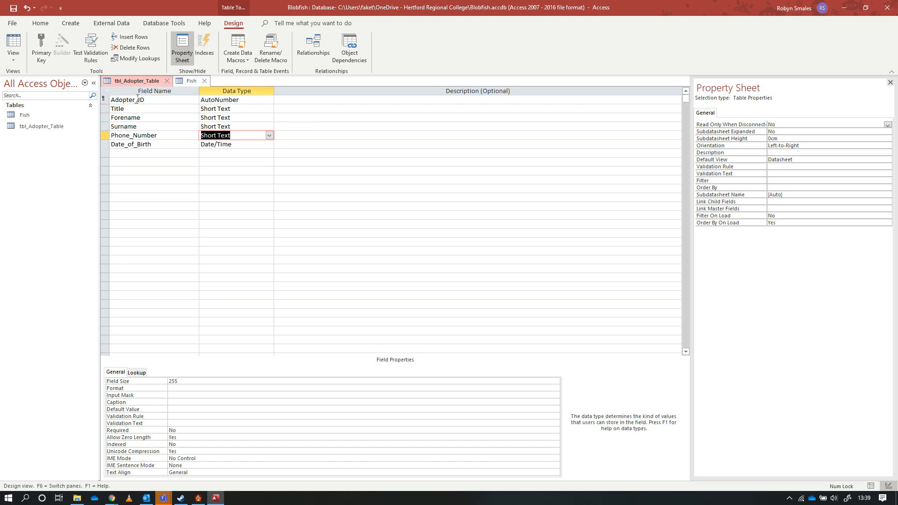
pyautogui.click(111, 109)
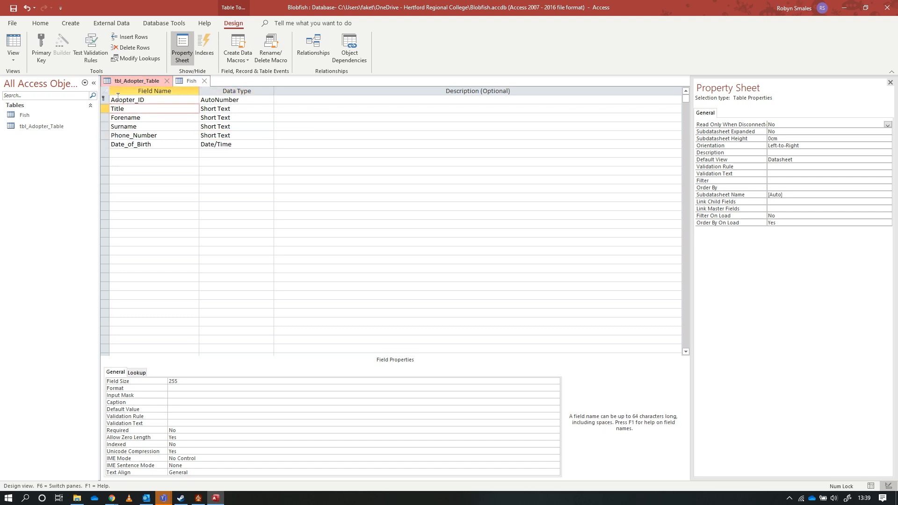
pyautogui.moveTo(112, 98); pyautogui.dragTo(139, 99)
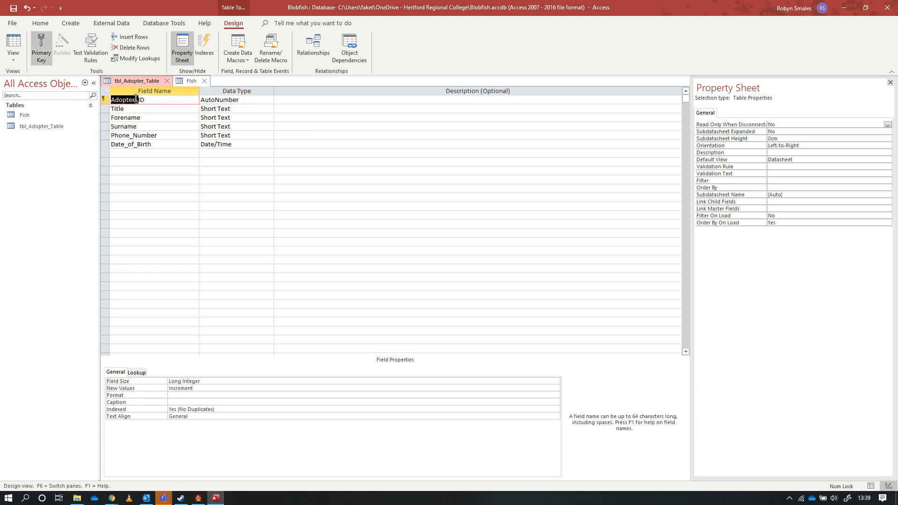
pyautogui.rightClick(128, 99)
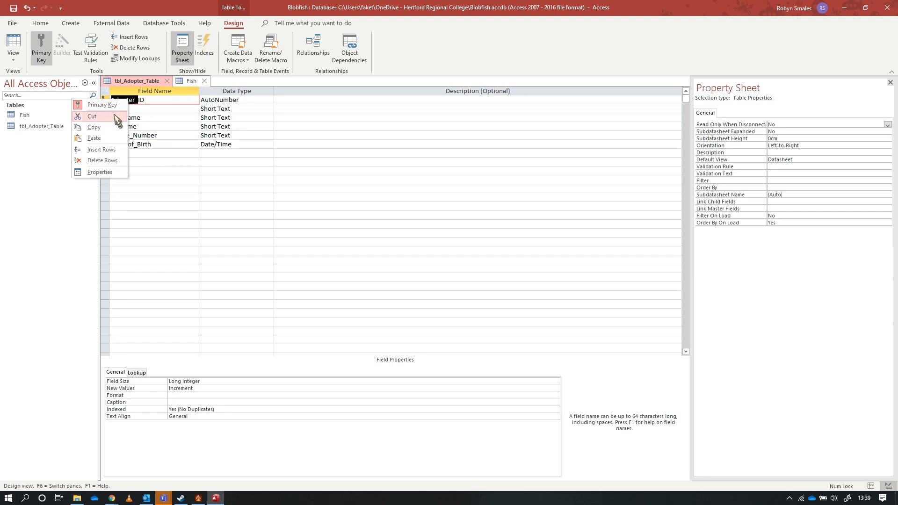
pyautogui.click(114, 125)
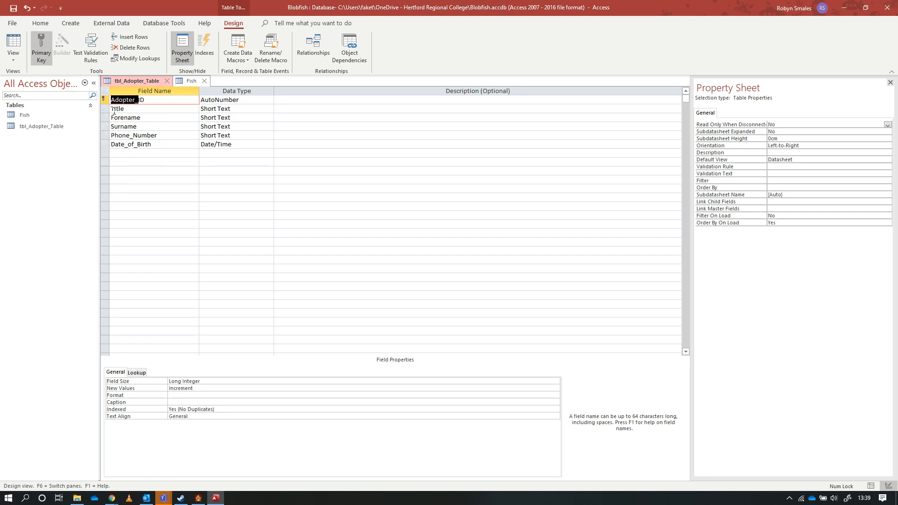
pyautogui.click(114, 109)
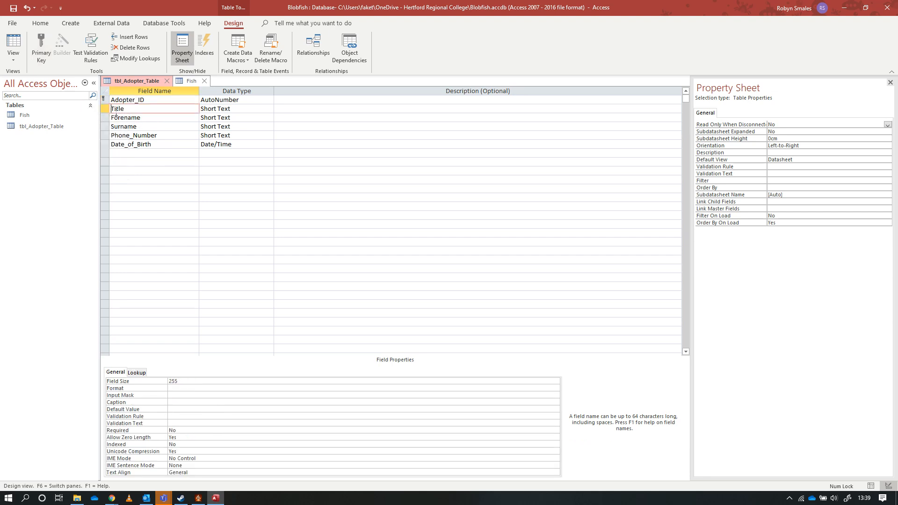
pyautogui.hotkey('ctrl', 'v')
# Step: Add the copied Adopter_ prefix to the Forename, Surname, Phone_Number and Date_of_Birth field names
pyautogui.click(111, 118)
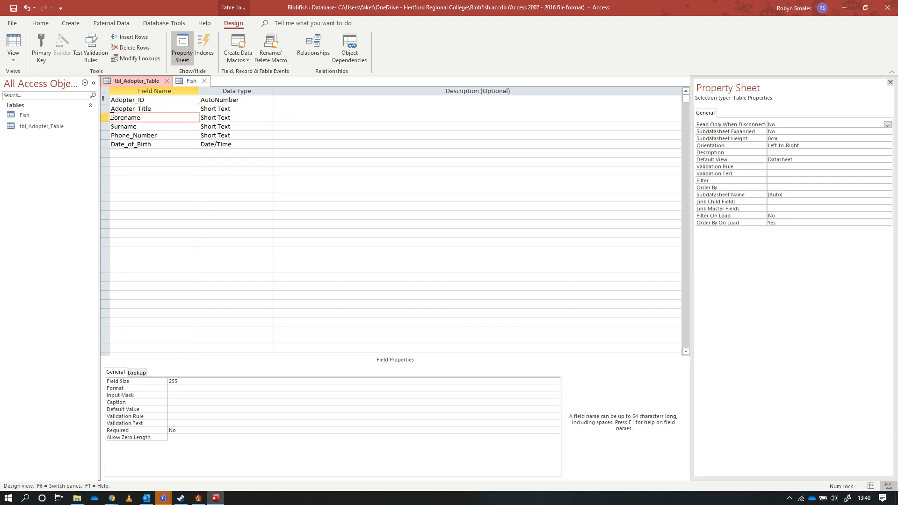
pyautogui.hotkey('ctrl', 'v')
pyautogui.click(112, 126)
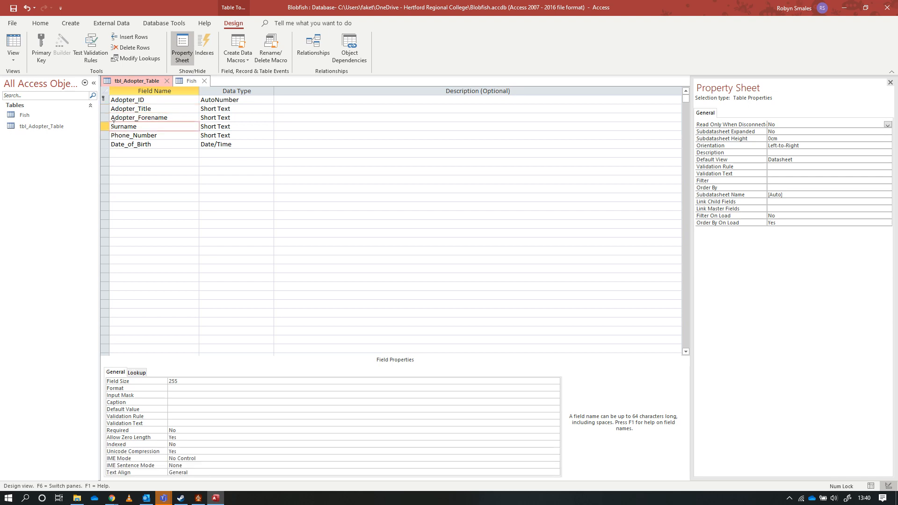
pyautogui.hotkey('ctrl', 'v')
pyautogui.click(113, 136)
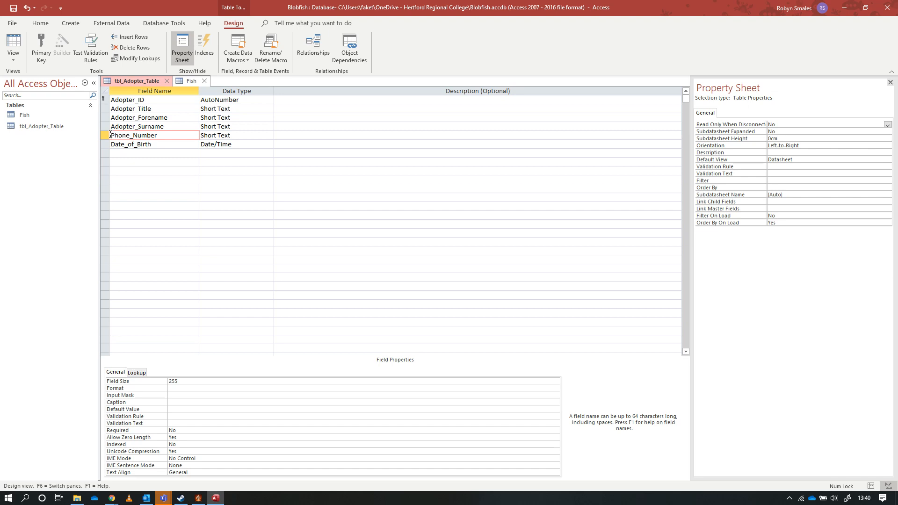
pyautogui.hotkey('ctrl', 'v')
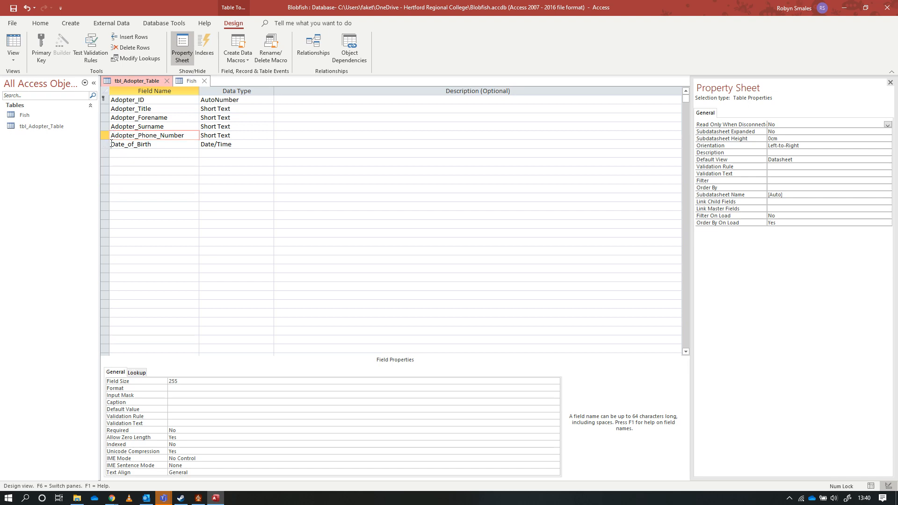
pyautogui.click(111, 145)
pyautogui.write('v')
pyautogui.press('BackSpace')
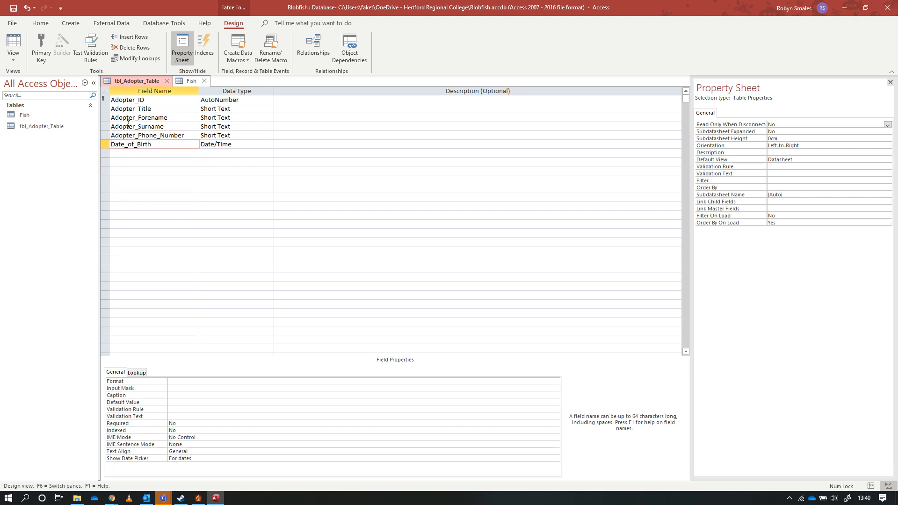
pyautogui.hotkey('ctrl', 'v')
pyautogui.click(164, 162)
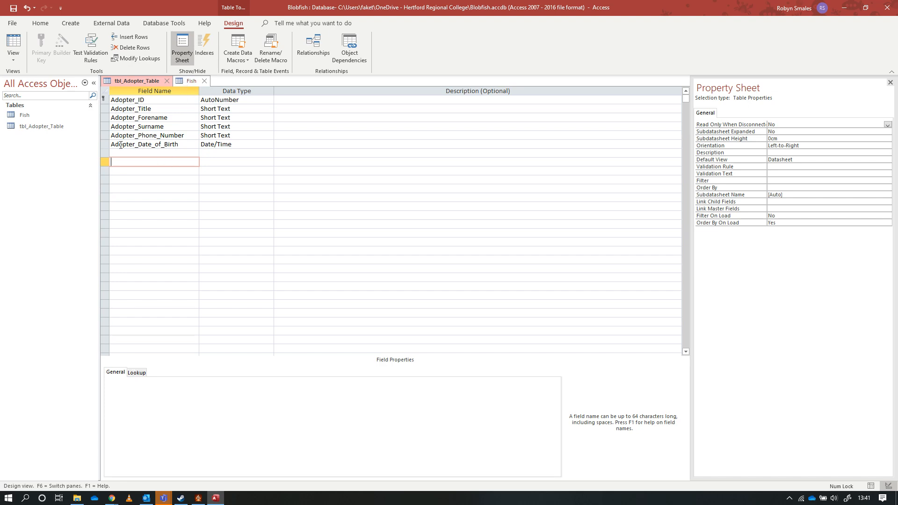
# Step: Close the Fish table and rename it tbl_Fish
pyautogui.click(189, 83)
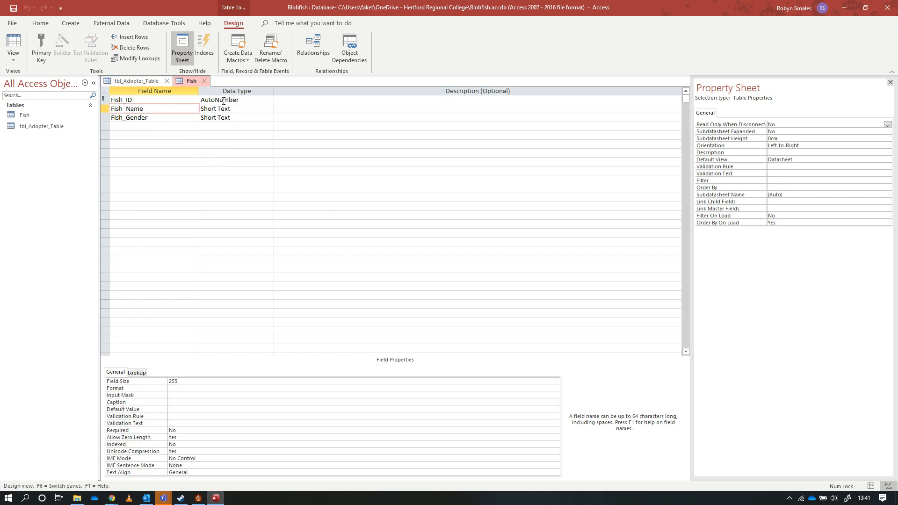
pyautogui.click(204, 81)
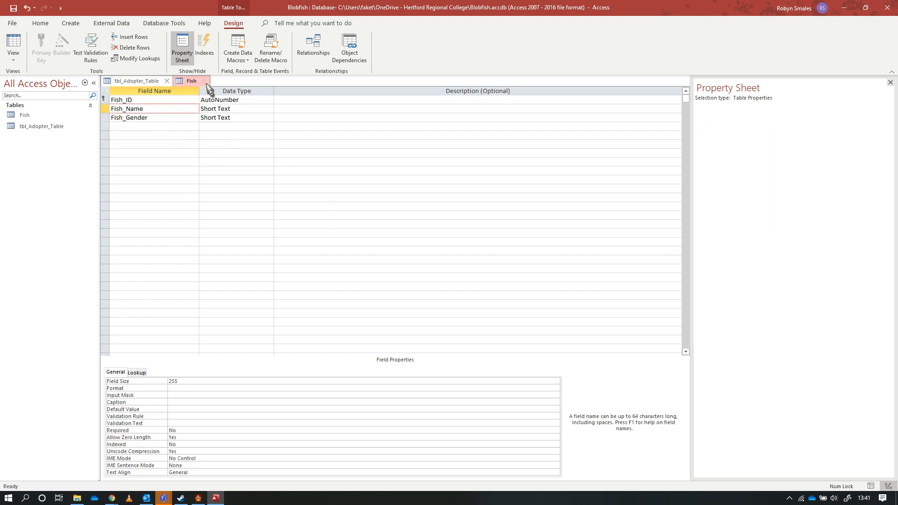
pyautogui.rightClick(27, 117)
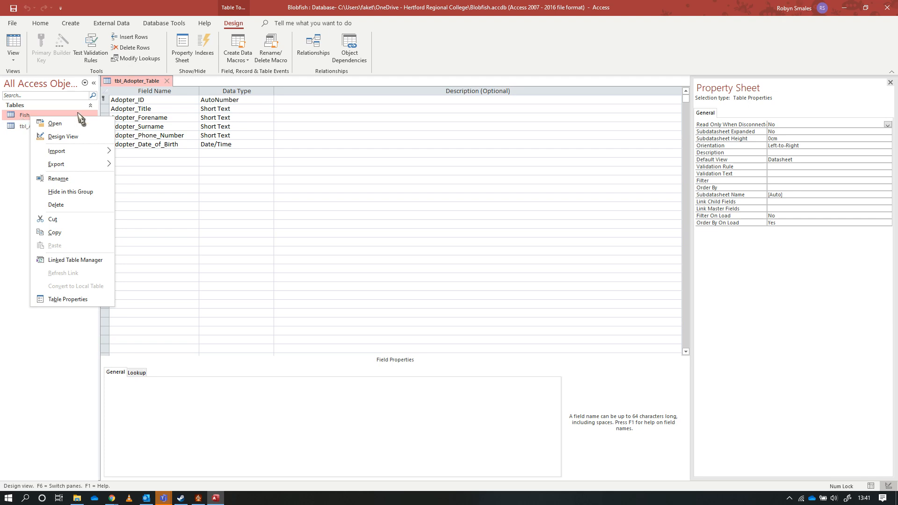
pyautogui.click(83, 181)
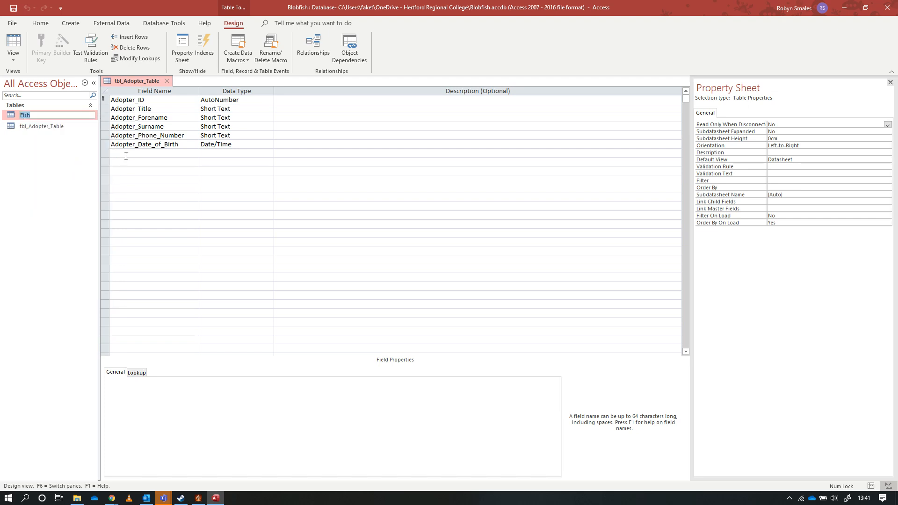
pyautogui.press('Home')
pyautogui.write('tbl_')
pyautogui.click(29, 147)
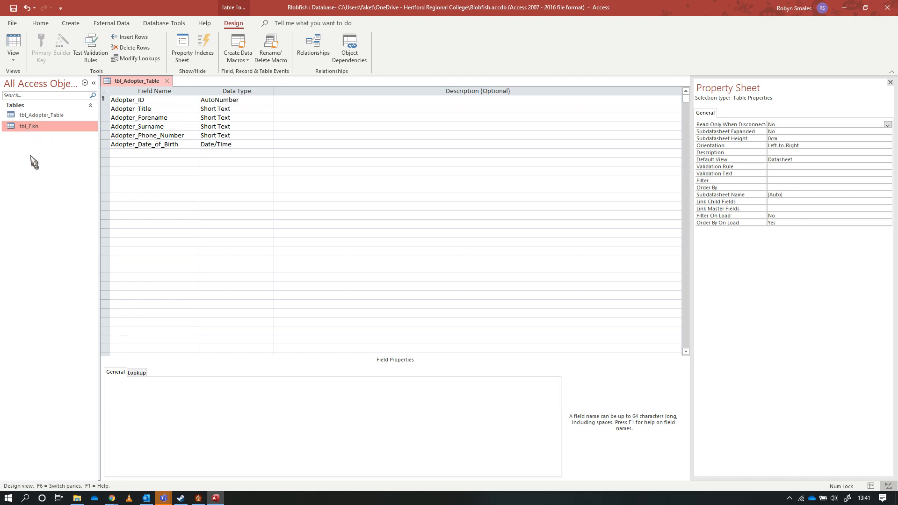
# Step: Create a new table, switch it to Design View and save it as tbl_Adoption_Records
pyautogui.click(71, 23)
pyautogui.click(53, 45)
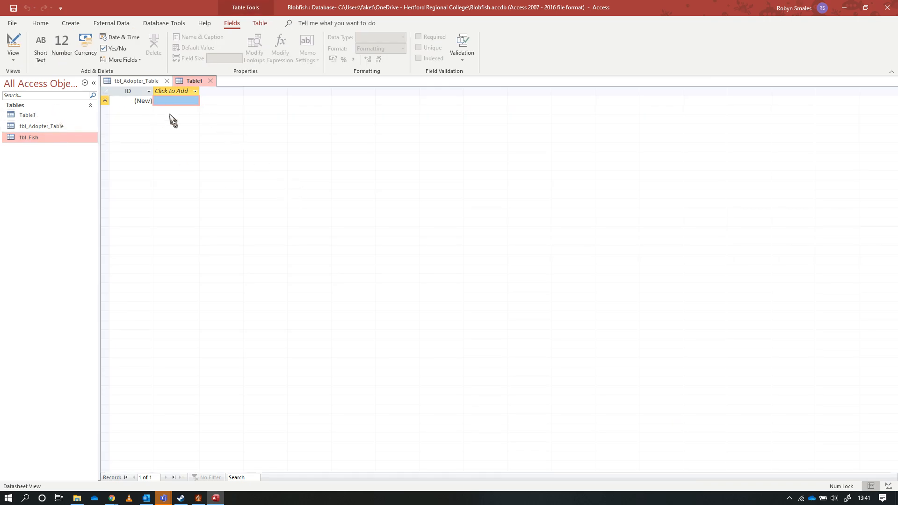
pyautogui.click(13, 47)
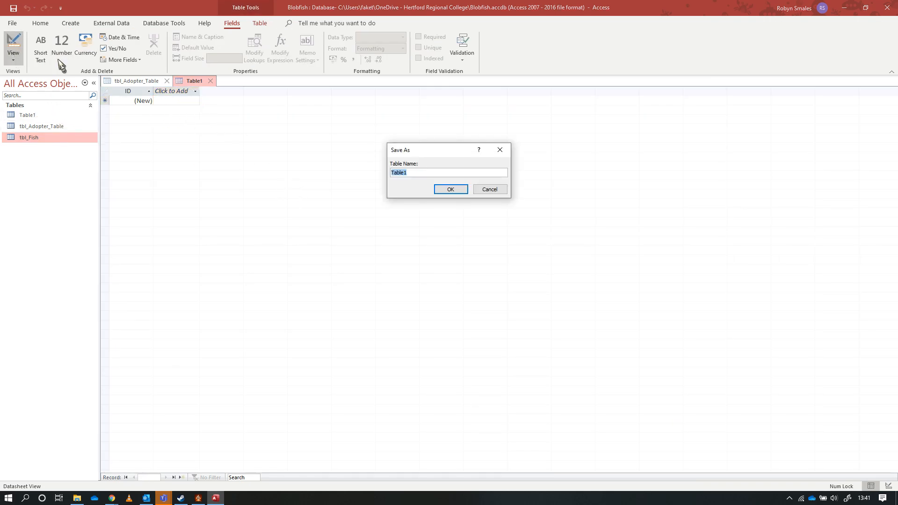
pyautogui.write('Adopti')
pyautogui.press('BackSpace')
pyautogui.press('BackSpace')
pyautogui.press('BackSpace')
pyautogui.press('BackSpace')
pyautogui.press('BackSpace')
pyautogui.press('BackSpace')
pyautogui.press('BackSpace')
pyautogui.write('tbl_Adoption_Refcord')
pyautogui.press('BackSpace')
pyautogui.press('BackSpace')
pyautogui.press('BackSpace')
pyautogui.press('BackSpace')
pyautogui.press('BackSpace')
pyautogui.write('cords')
pyautogui.click(450, 190)
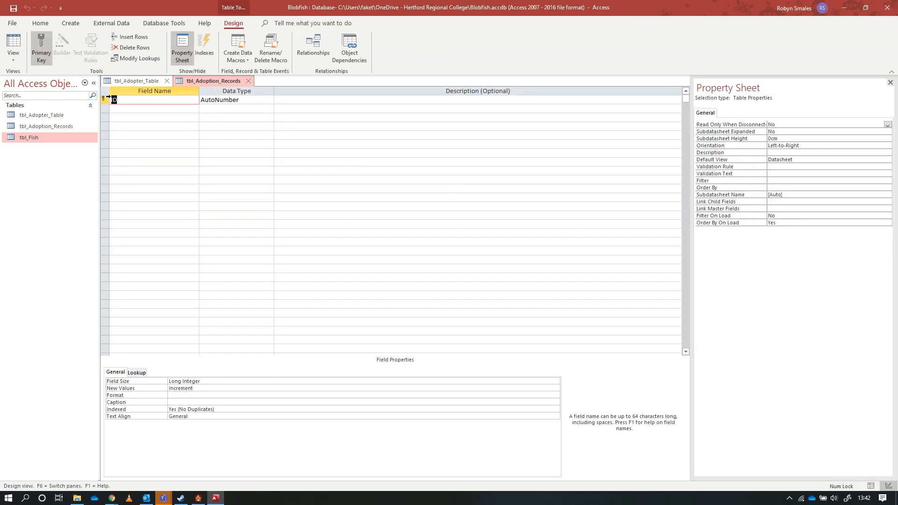
# Step: Add an Adopter_ID field below the ID field in tbl_Adoption_Records
pyautogui.click(113, 100)
pyautogui.click(122, 108)
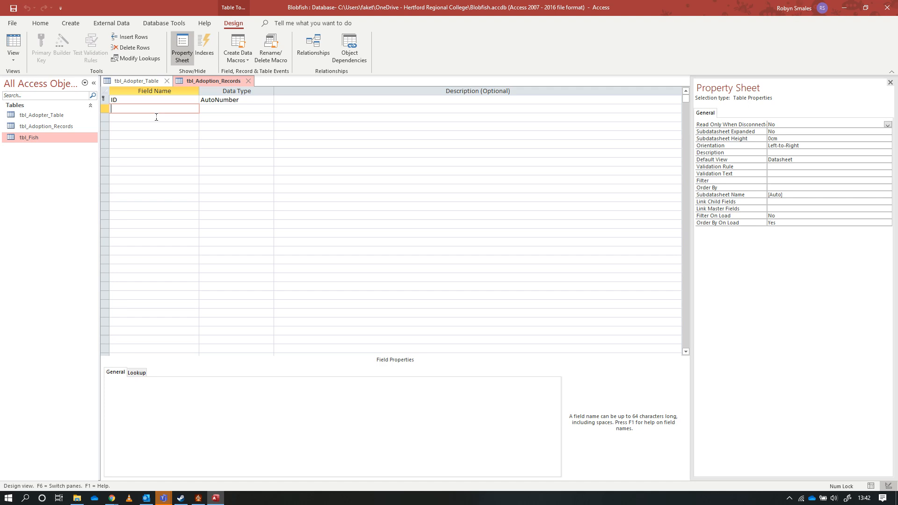
pyautogui.write('AAdopter')
pyautogui.press('BackSpace')
pyautogui.press('BackSpace')
pyautogui.press('BackSpace')
pyautogui.press('BackSpace')
pyautogui.press('BackSpace')
pyautogui.press('BackSpace')
pyautogui.write('dopter_')
pyautogui.click(156, 118)
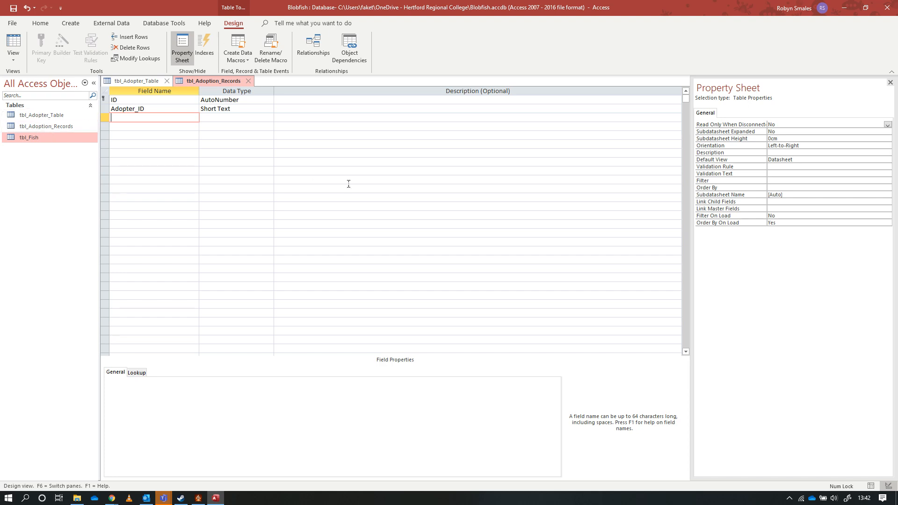
# Step: Close tbl_Adopter_Table and add a Fish_ID field below Adopter_ID in the adoption records table
pyautogui.click(166, 81)
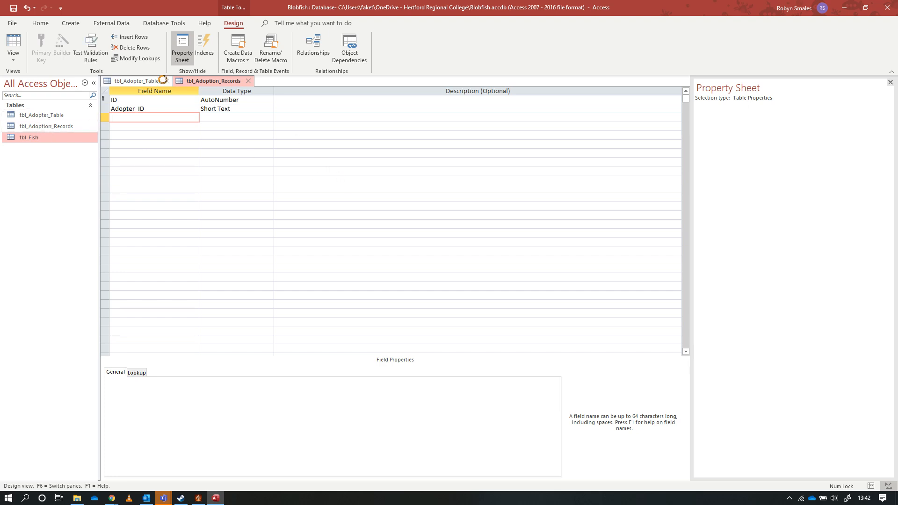
pyautogui.click(412, 277)
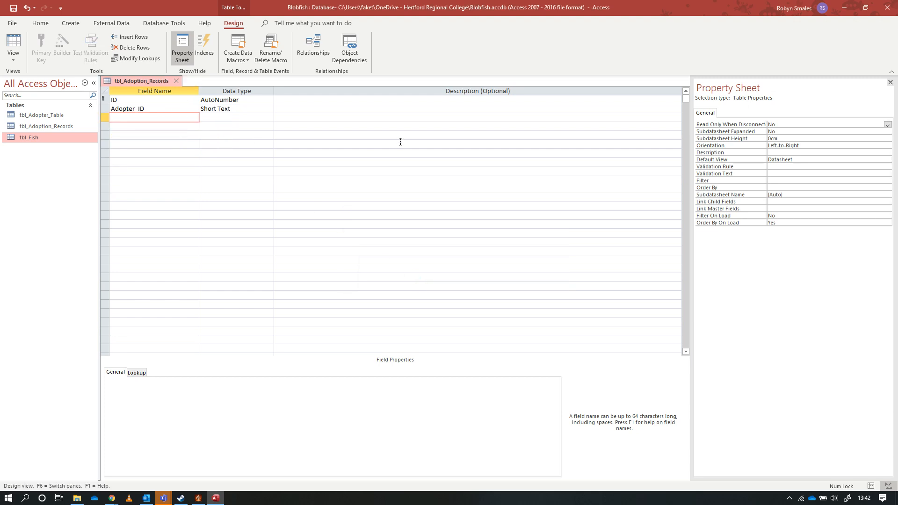
pyautogui.write('Fish')
pyautogui.write('_OD')
pyautogui.press('BackSpace')
pyautogui.press('BackSpace')
pyautogui.write('ID')
# Step: Set the data type of both the Adopter_ID and Fish_ID fields to Number
pyautogui.click(228, 109)
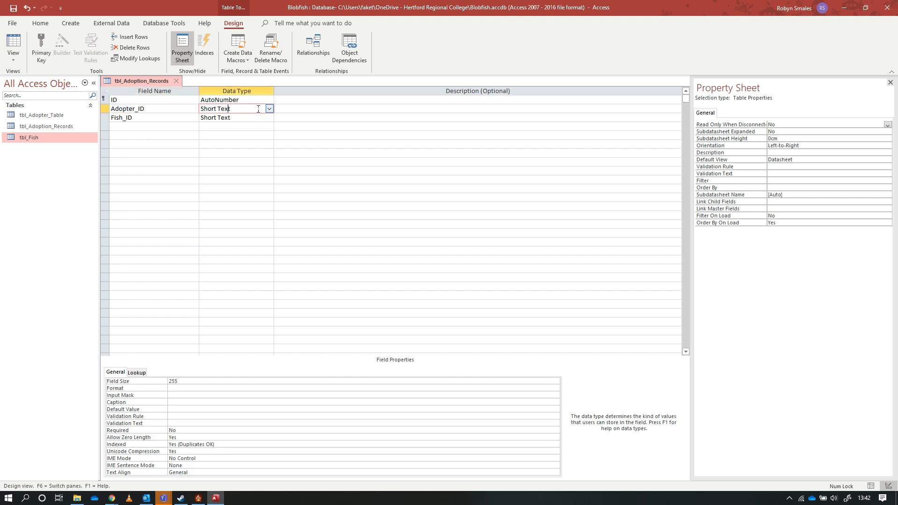
pyautogui.click(270, 109)
pyautogui.click(252, 136)
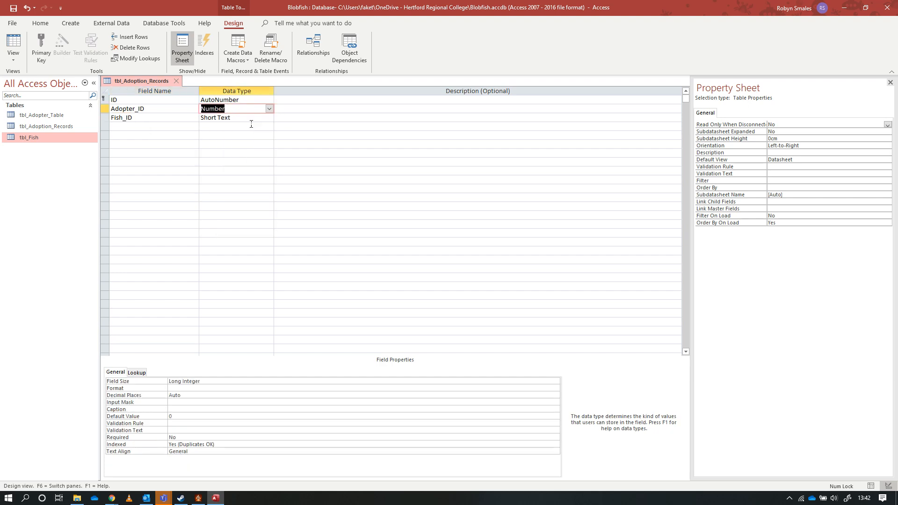
pyautogui.click(252, 118)
pyautogui.click(270, 118)
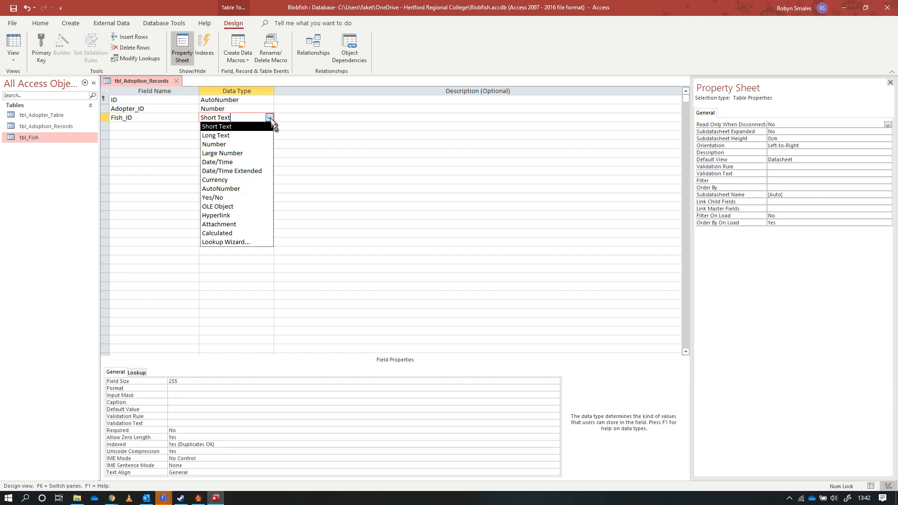
pyautogui.click(255, 144)
# Step: Add an Adoption_Start_Date field below Fish_ID with the Date/Time data type
pyautogui.click(189, 127)
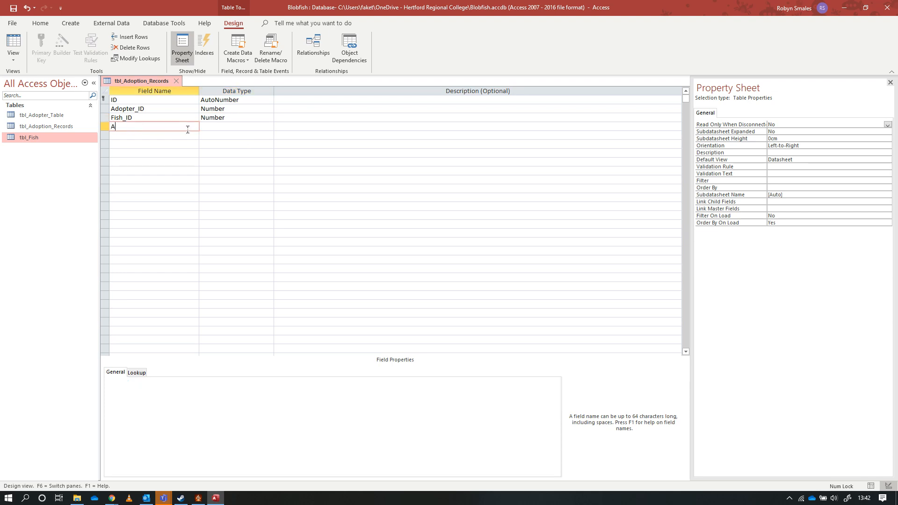
pyautogui.write('Adoption_Start_Date')
pyautogui.click(265, 127)
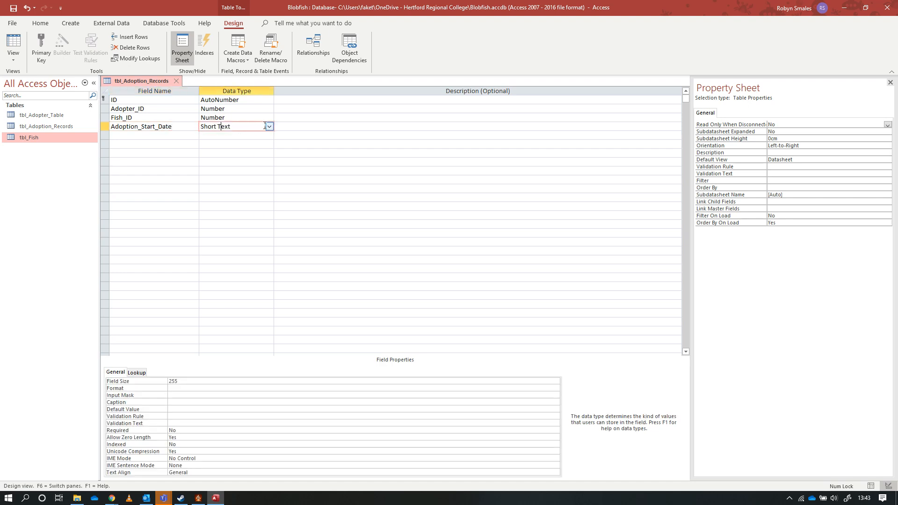
pyautogui.click(270, 126)
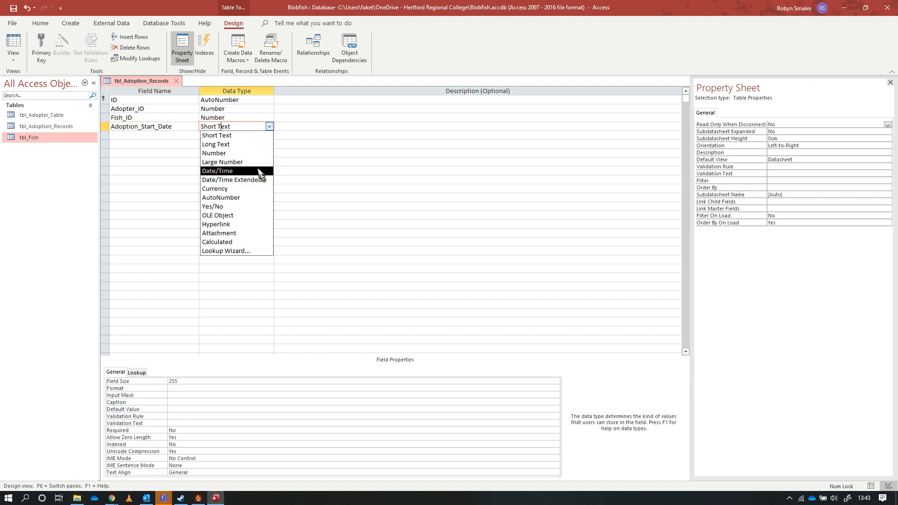
pyautogui.click(257, 171)
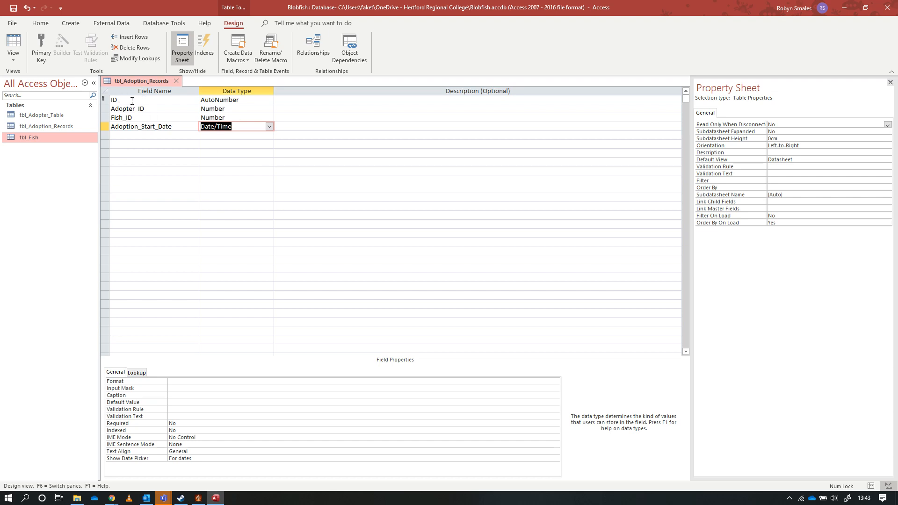
pyautogui.click(112, 101)
pyautogui.click(105, 100)
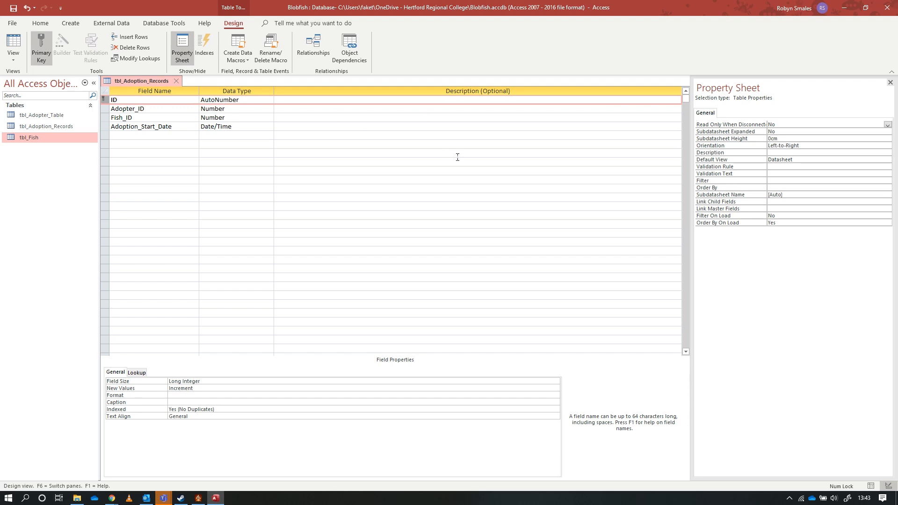
pyautogui.click(165, 111)
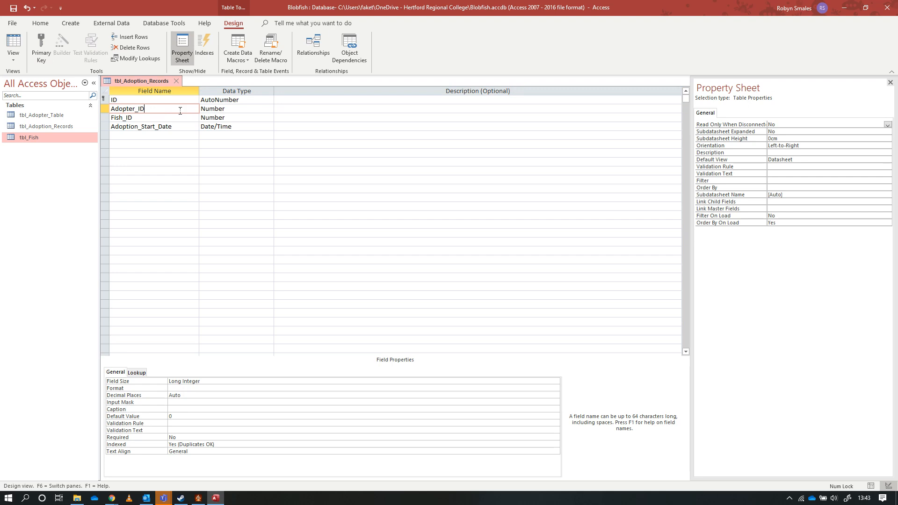
pyautogui.click(235, 108)
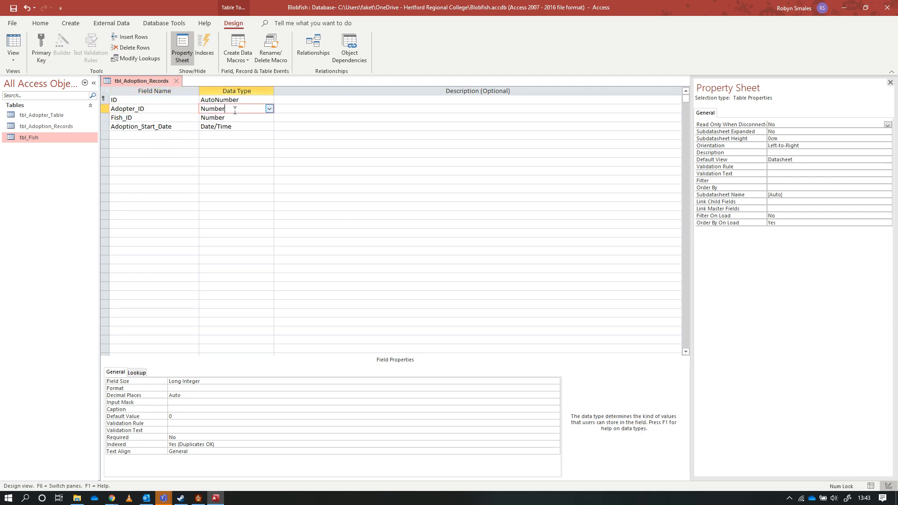
pyautogui.click(269, 109)
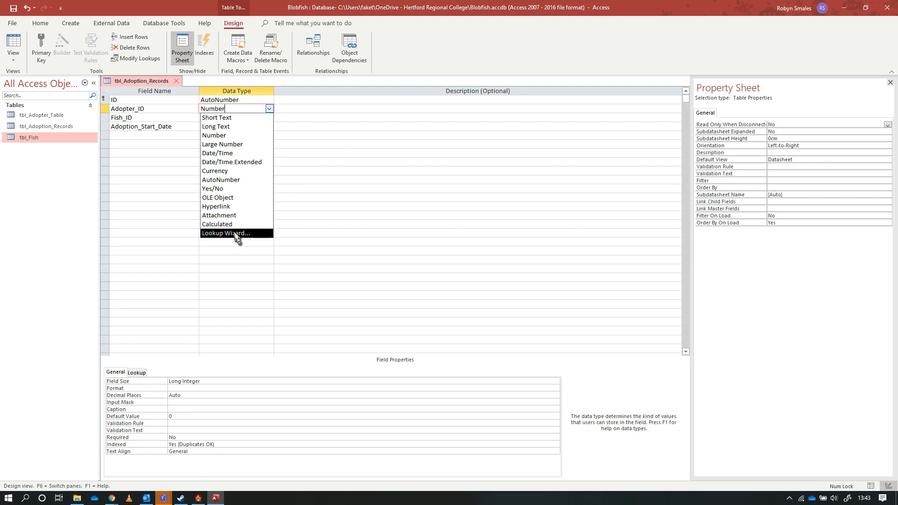
pyautogui.click(160, 108)
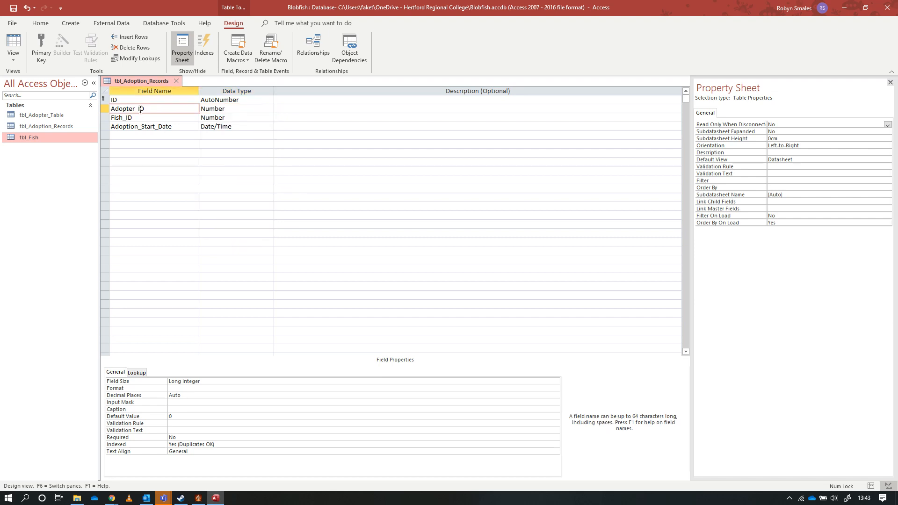
pyautogui.moveTo(177, 115); pyautogui.dragTo(107, 109)
pyautogui.click(45, 115)
pyautogui.click(132, 108)
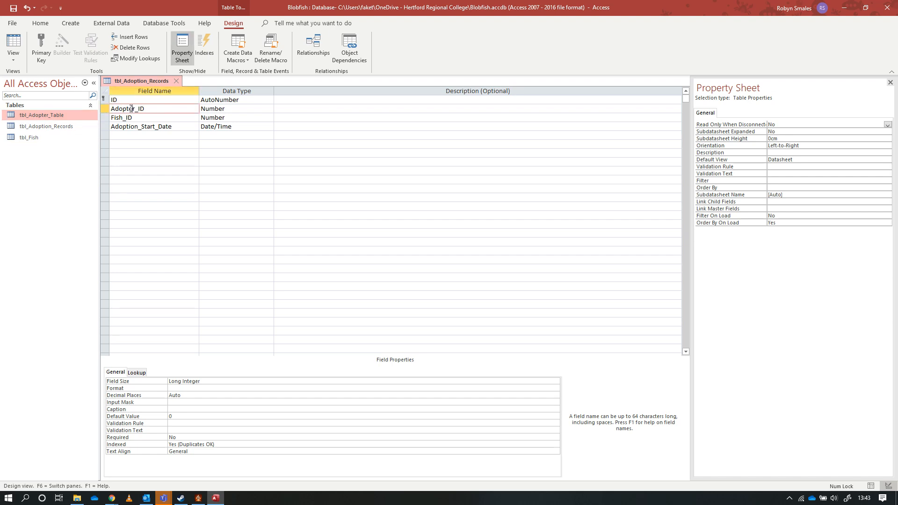
# Step: Start the Lookup Wizard for the Adopter_ID field and have it get its values from tbl_Adopter_Table
pyautogui.click(231, 111)
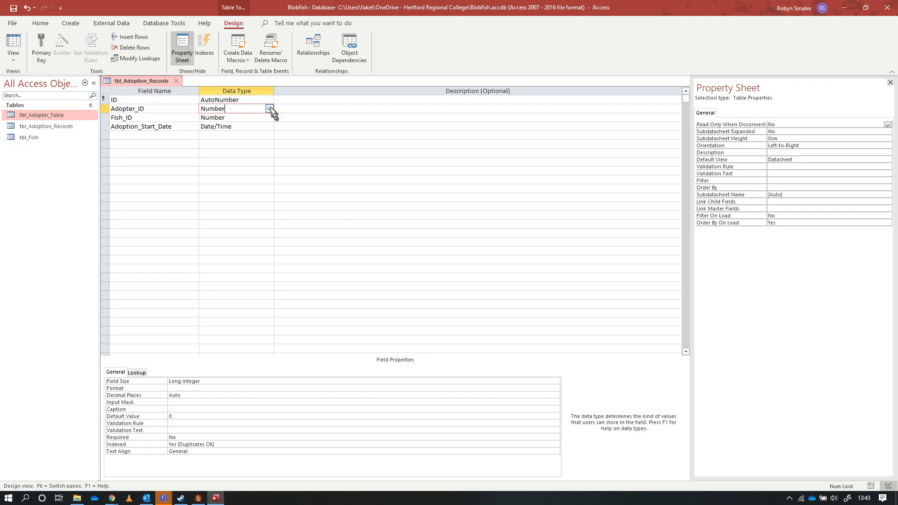
pyautogui.click(270, 109)
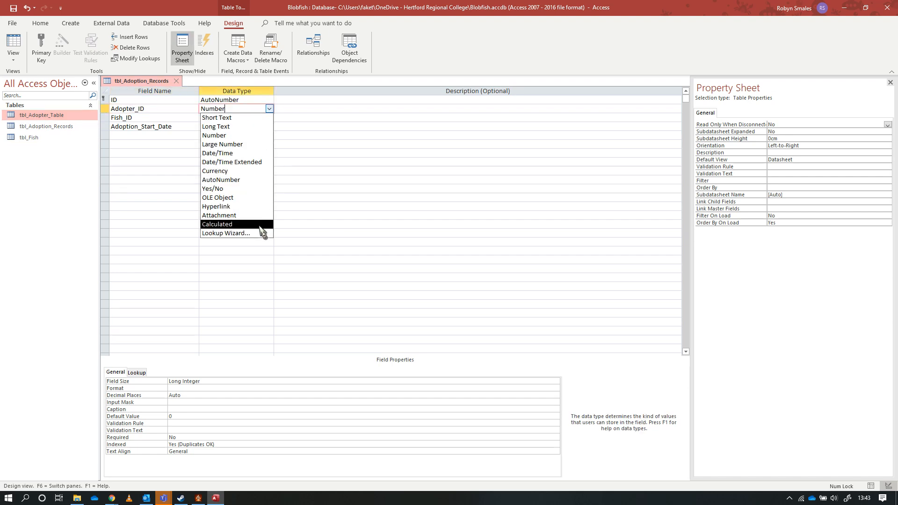
pyautogui.click(236, 234)
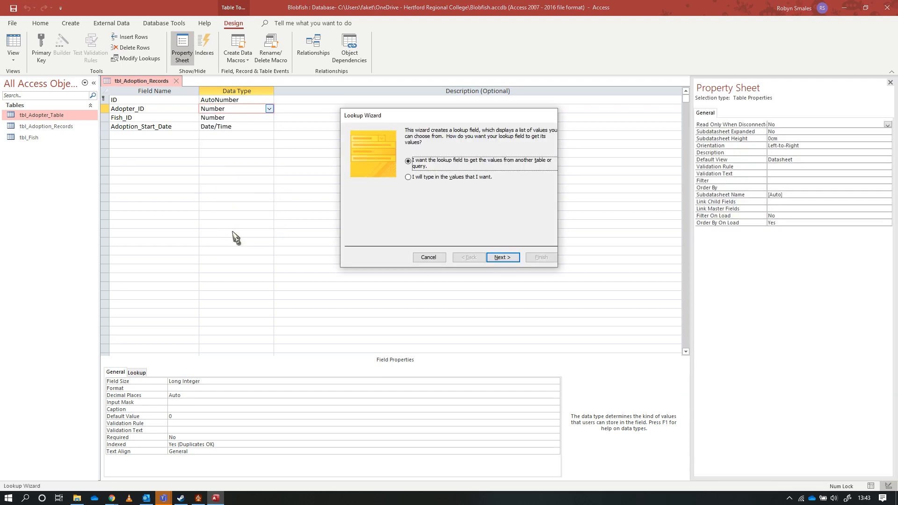
pyautogui.moveTo(372, 117); pyautogui.dragTo(244, 90)
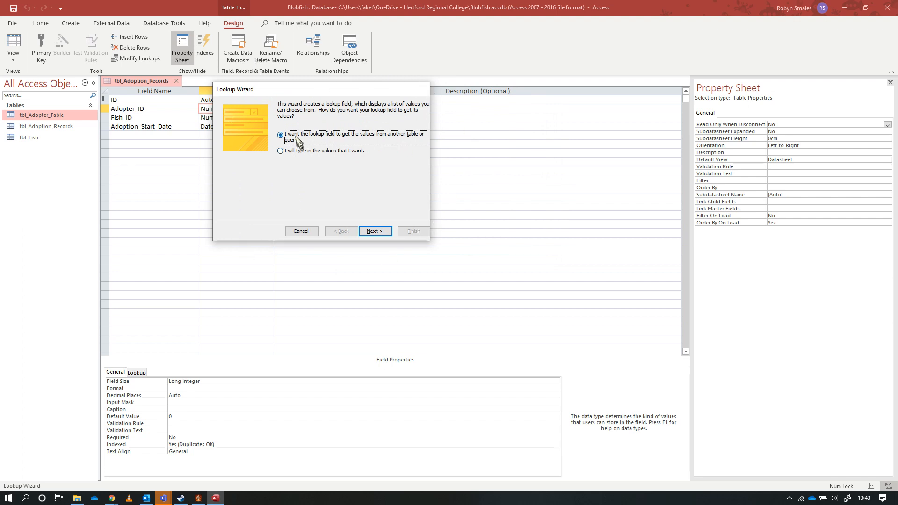
pyautogui.click(374, 232)
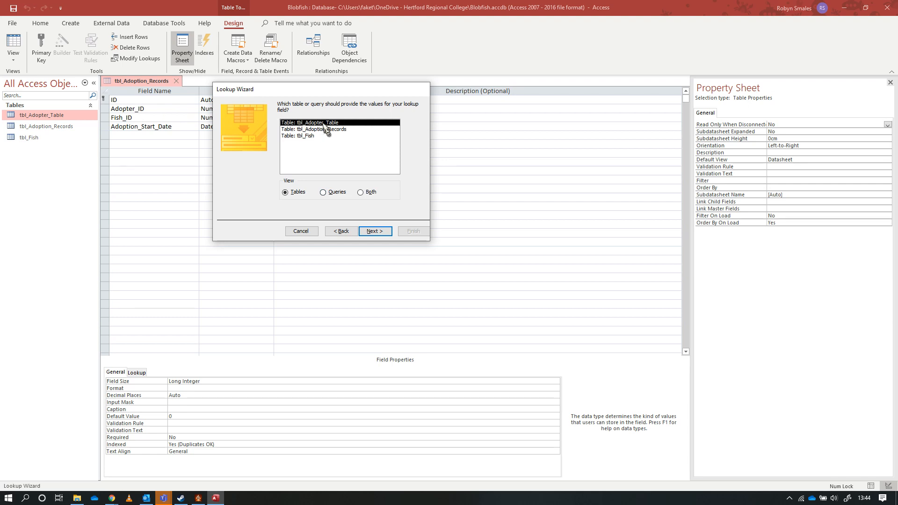
pyautogui.click(376, 232)
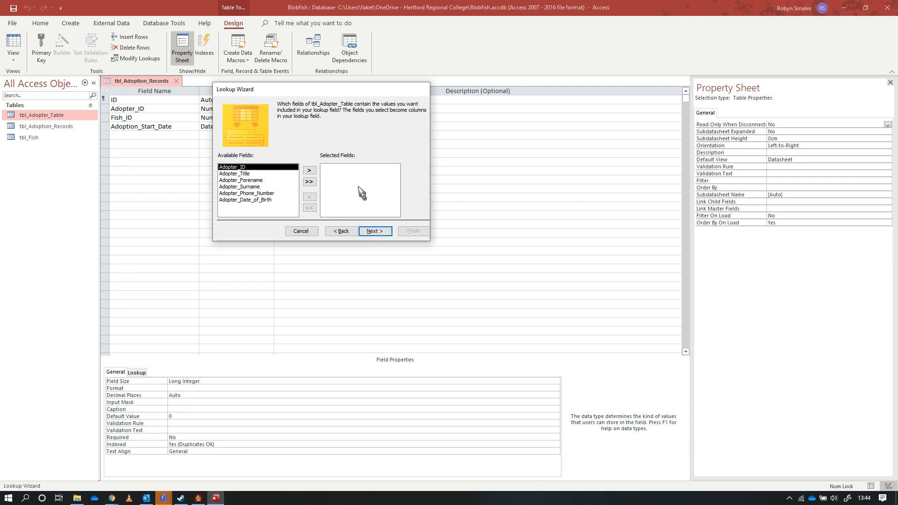
# Step: Include the Adopter_ID, Adopter_Forename and Adopter_Surname fields in the lookup
pyautogui.click(313, 170)
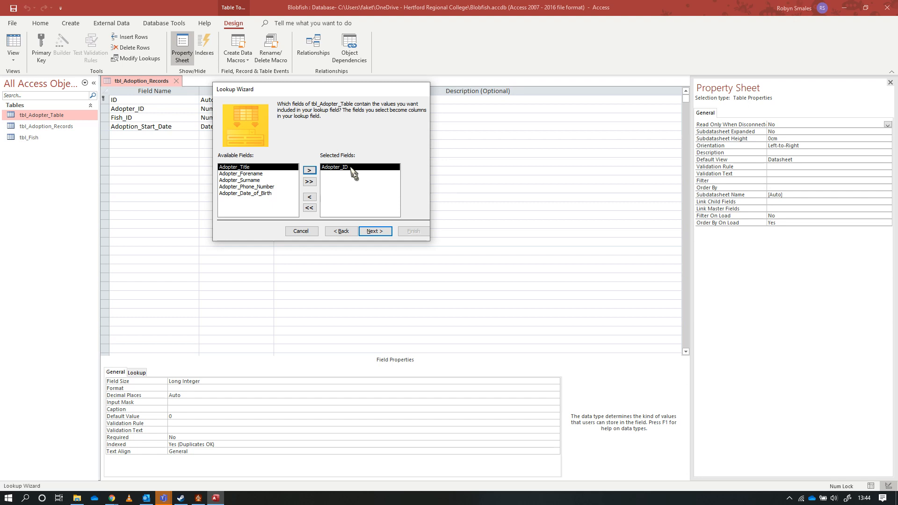
pyautogui.click(280, 174)
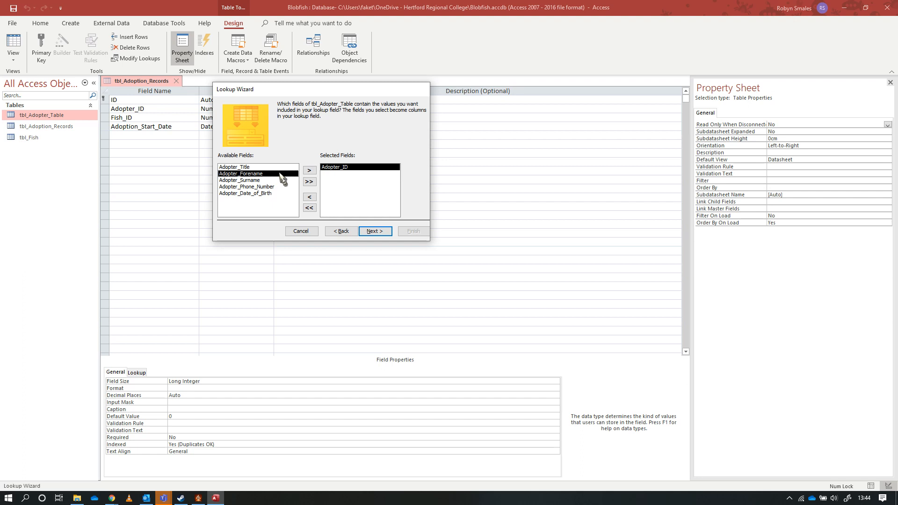
pyautogui.click(310, 171)
pyautogui.click(311, 172)
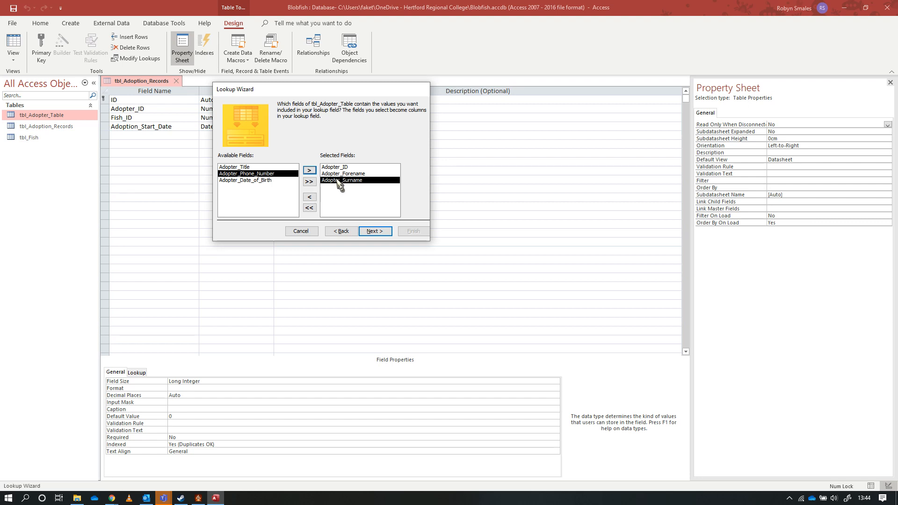
pyautogui.click(376, 232)
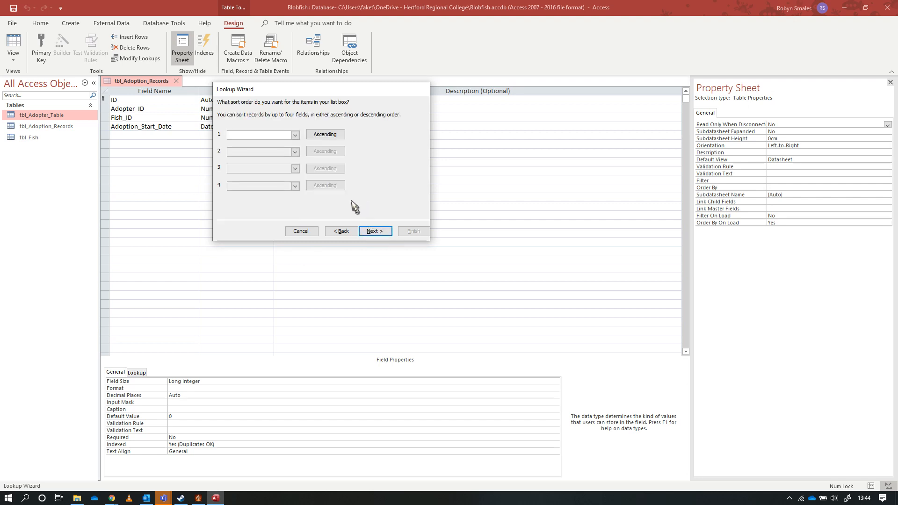
# Step: Sort the lookup list ascending by Adopter_Surname and then by Adopter_Forename, and continue to the column widths
pyautogui.click(294, 135)
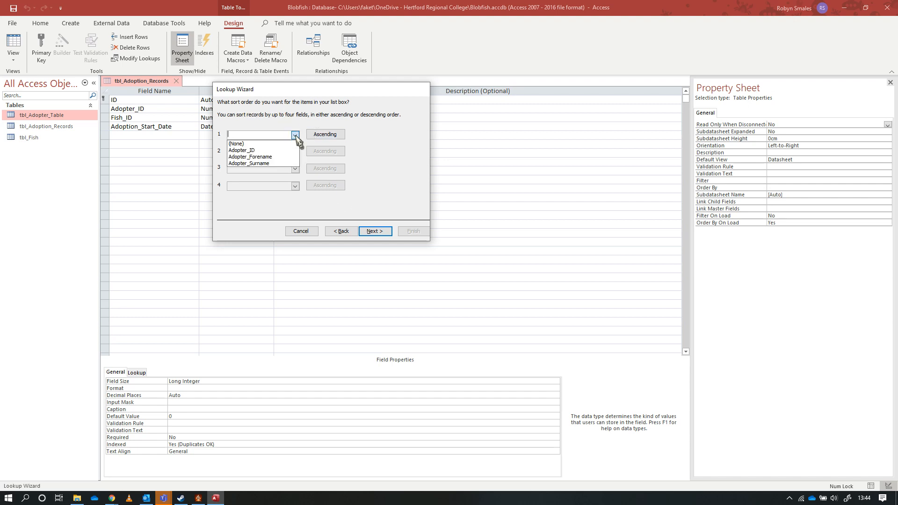
pyautogui.click(268, 164)
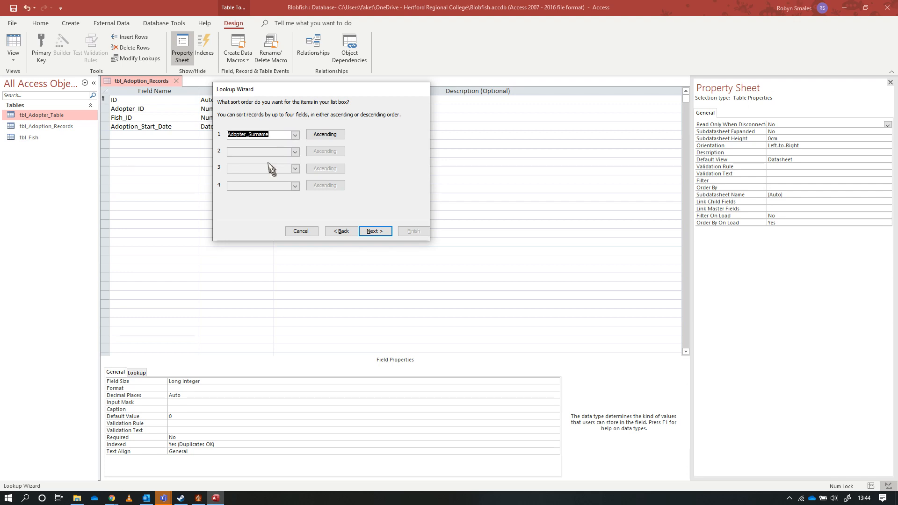
pyautogui.click(295, 152)
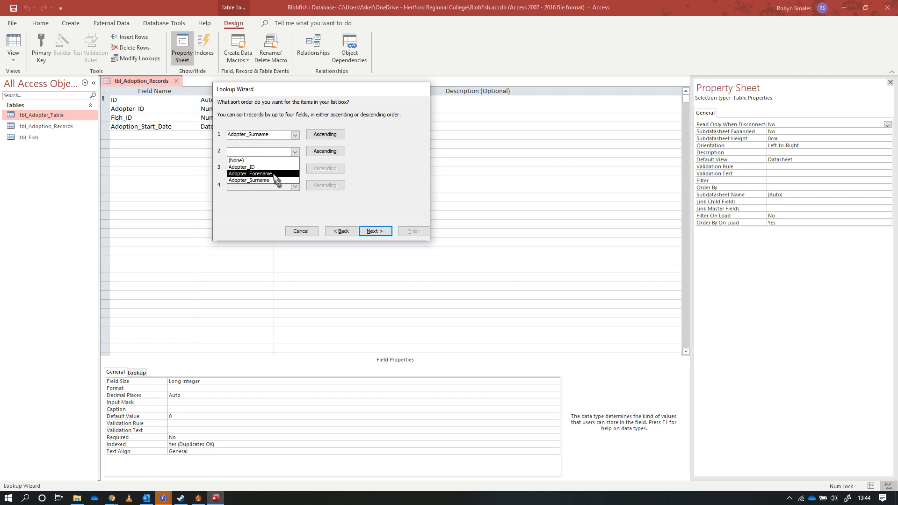
pyautogui.click(275, 174)
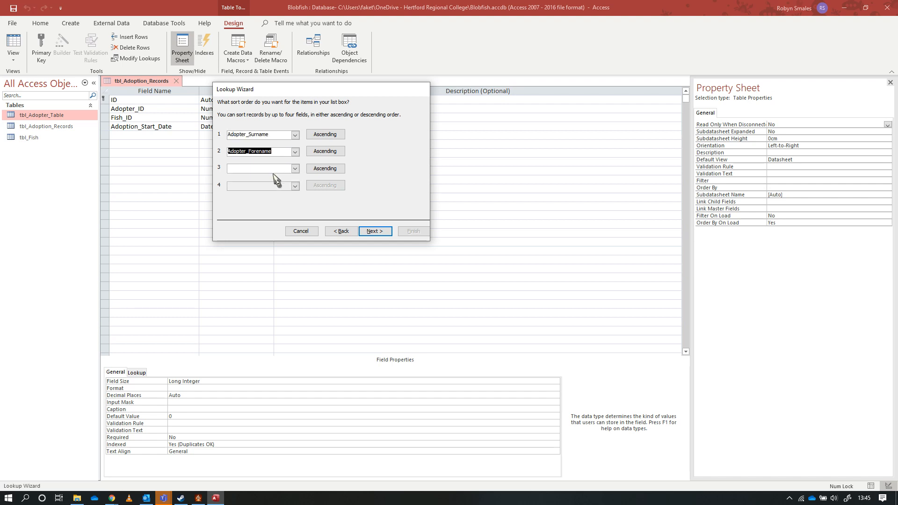
pyautogui.click(375, 232)
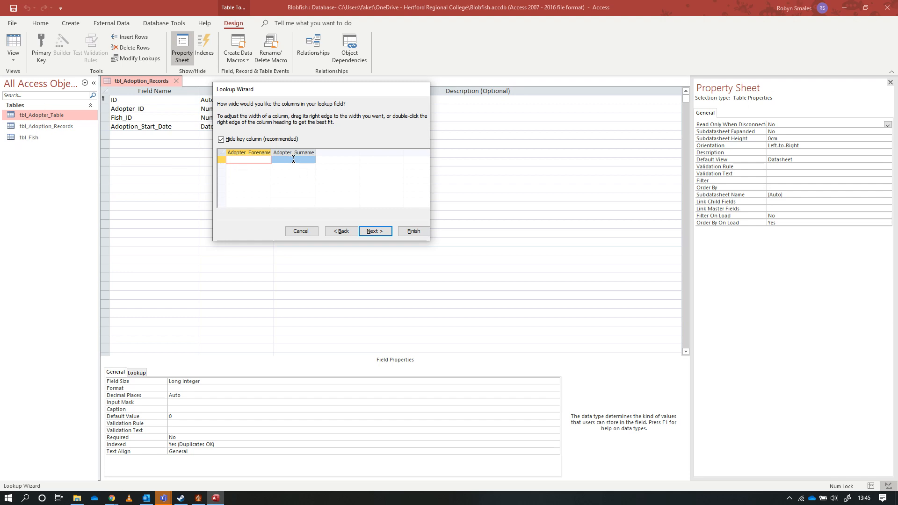
pyautogui.click(221, 140)
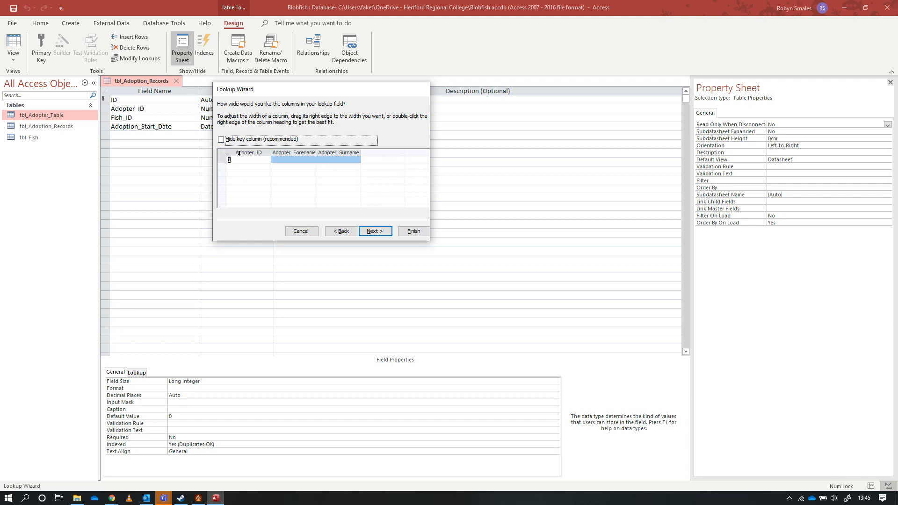
pyautogui.click(239, 154)
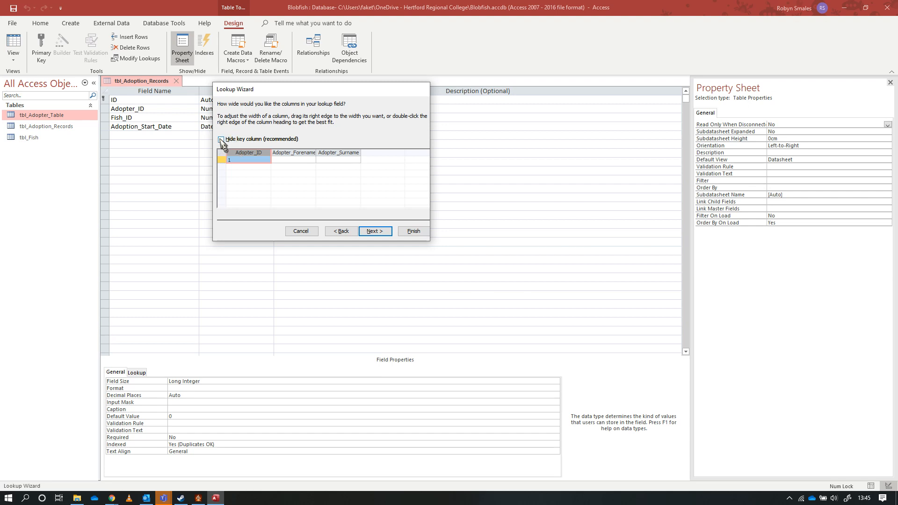
pyautogui.click(221, 140)
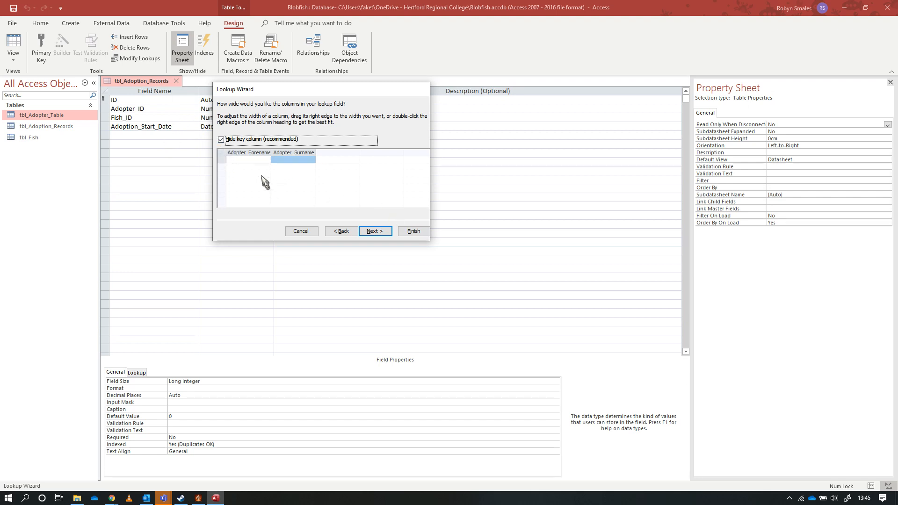
# Step: Enable data integrity with Restrict Delete for the Adopter_ID lookup, finish the wizard and save the table
pyautogui.click(378, 235)
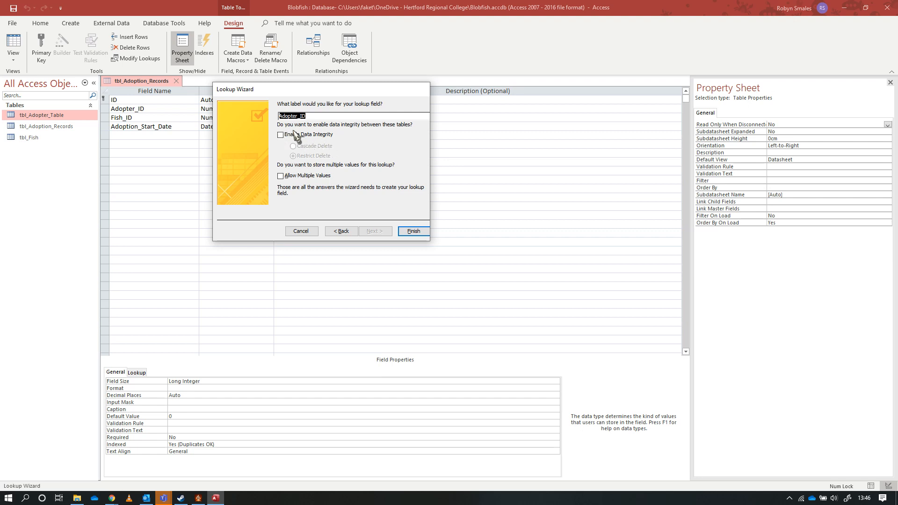
pyautogui.click(317, 135)
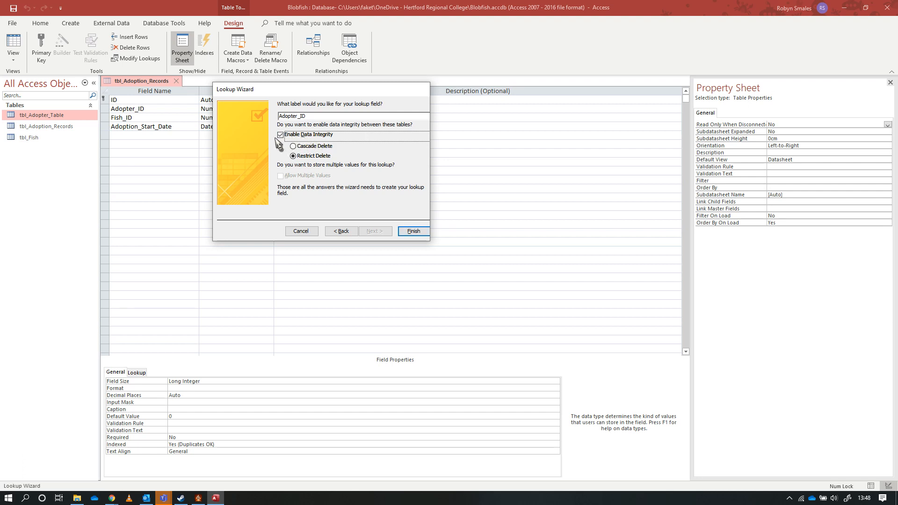
pyautogui.click(414, 232)
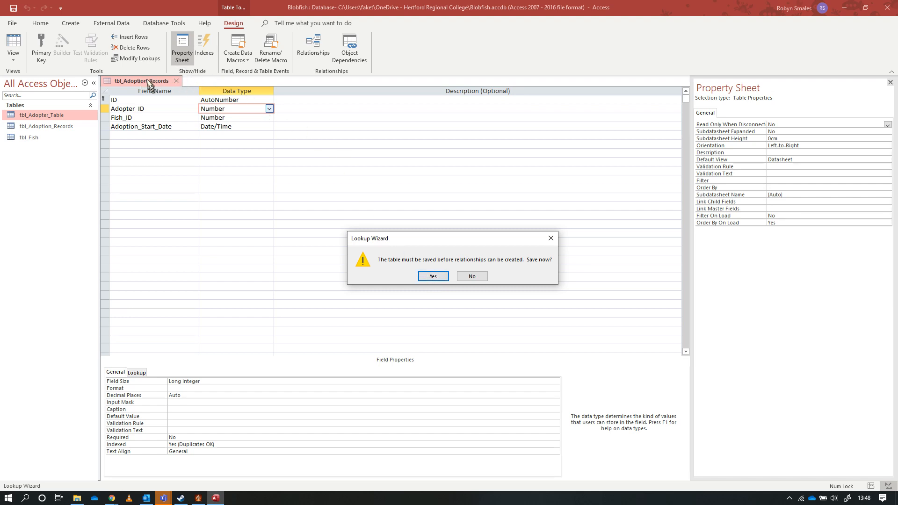
pyautogui.click(433, 277)
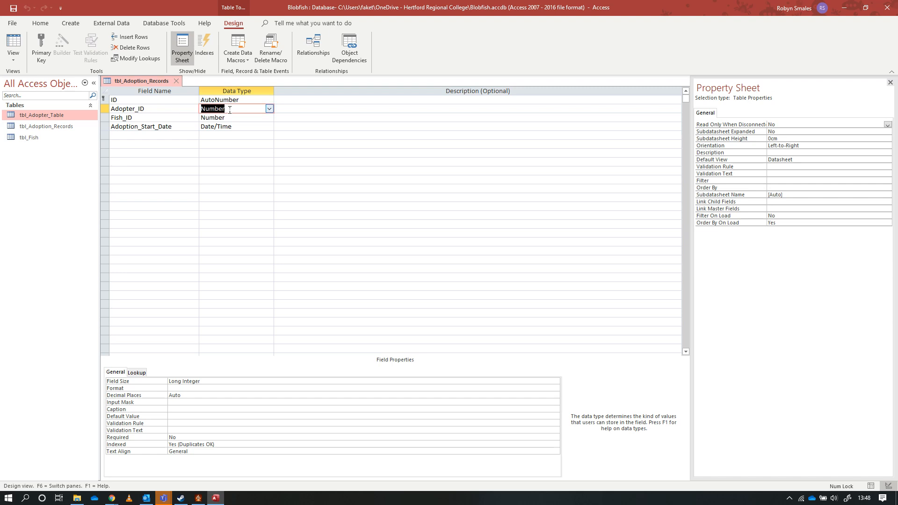
# Step: Check the Adopter_ID lookup list in the datasheet view of tbl_Adoption_Records and compare it with the Fish_ID column
pyautogui.click(18, 47)
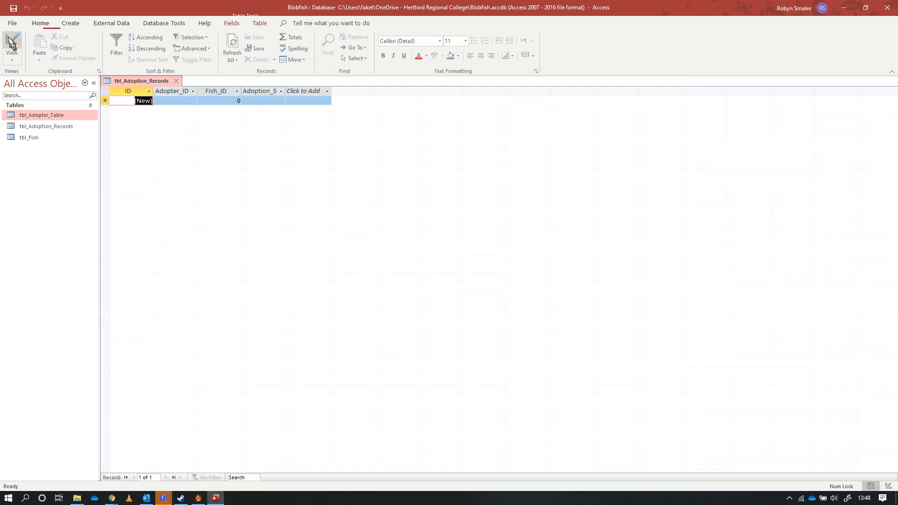
pyautogui.click(175, 100)
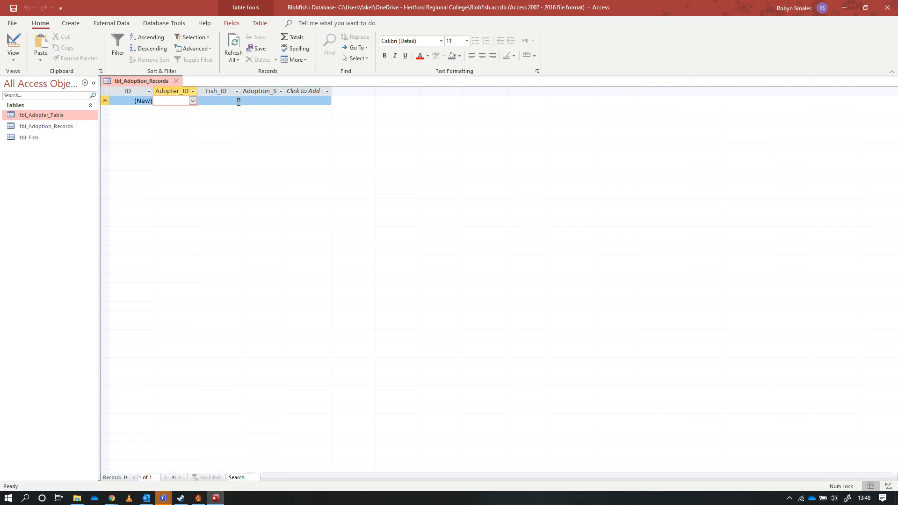
pyautogui.click(226, 100)
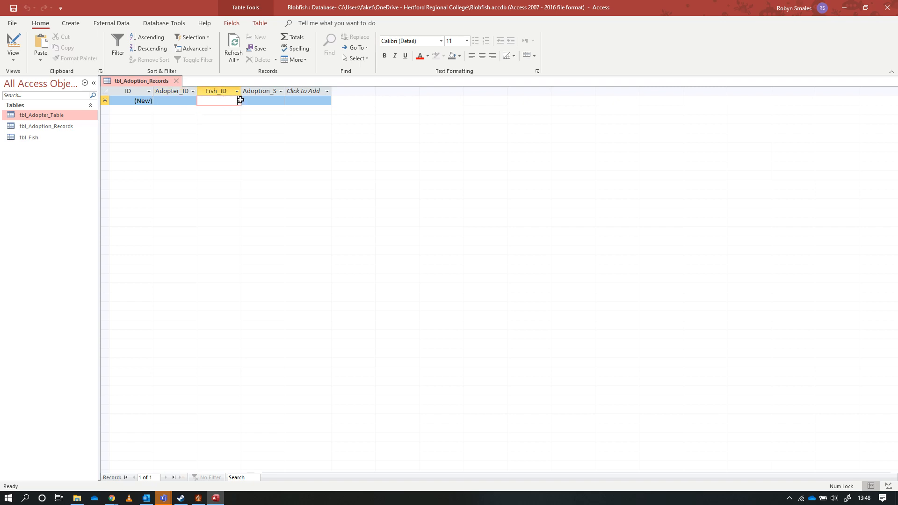
pyautogui.click(185, 101)
pyautogui.click(193, 101)
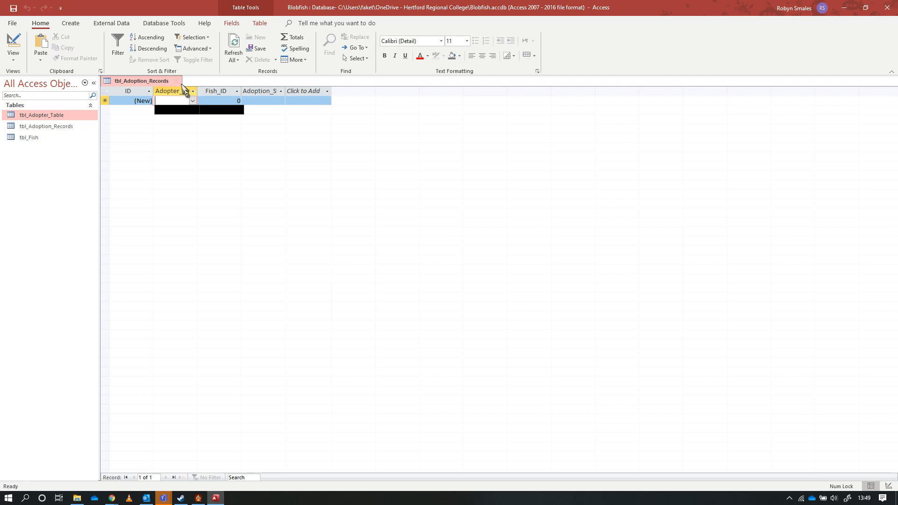
pyautogui.click(215, 91)
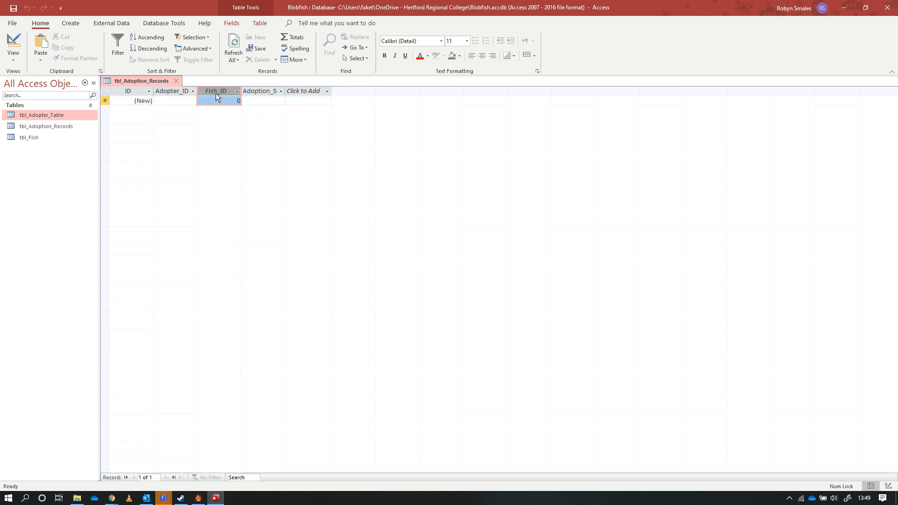
# Step: Return to the table design, start the Lookup Wizard for Fish_ID and have it get its values from tbl_Fish
pyautogui.click(13, 47)
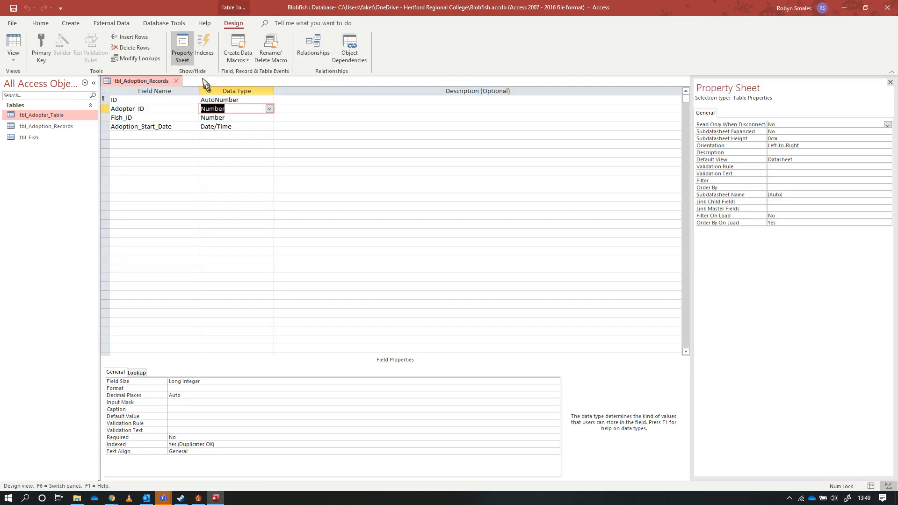
pyautogui.click(228, 118)
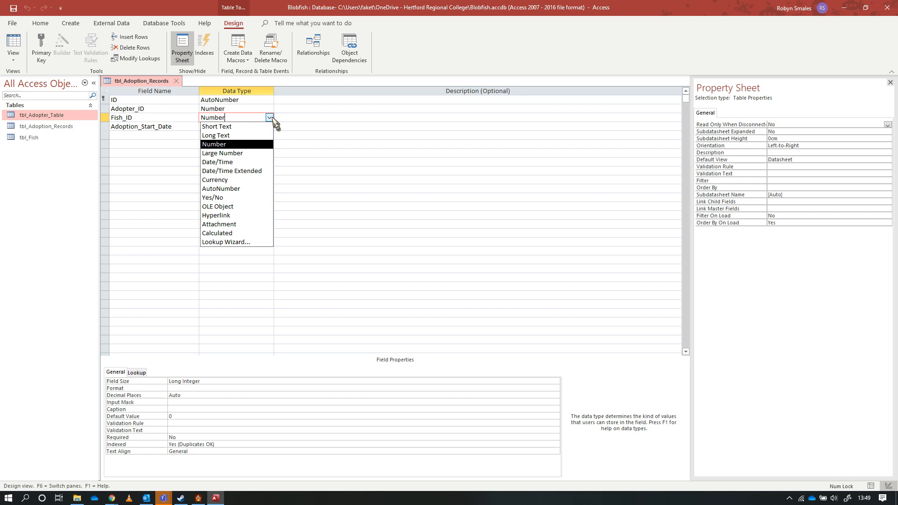
pyautogui.click(247, 242)
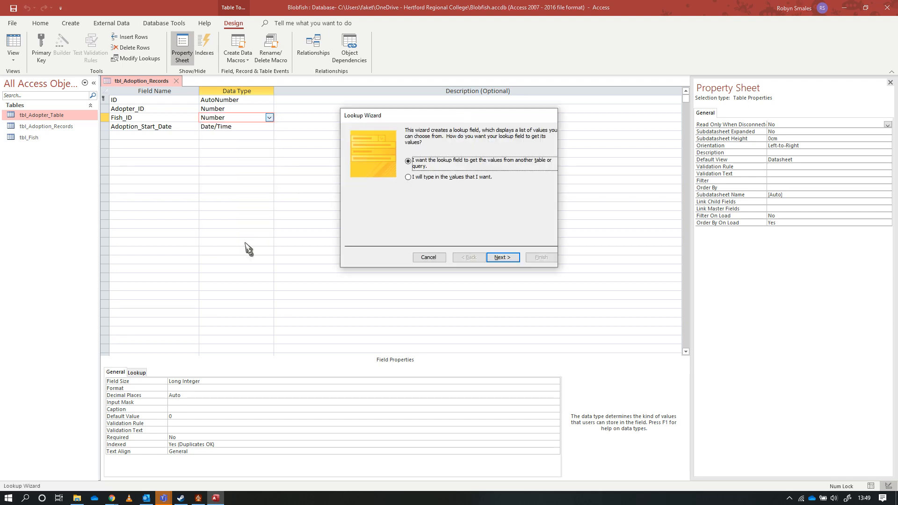
pyautogui.click(515, 260)
pyautogui.click(443, 162)
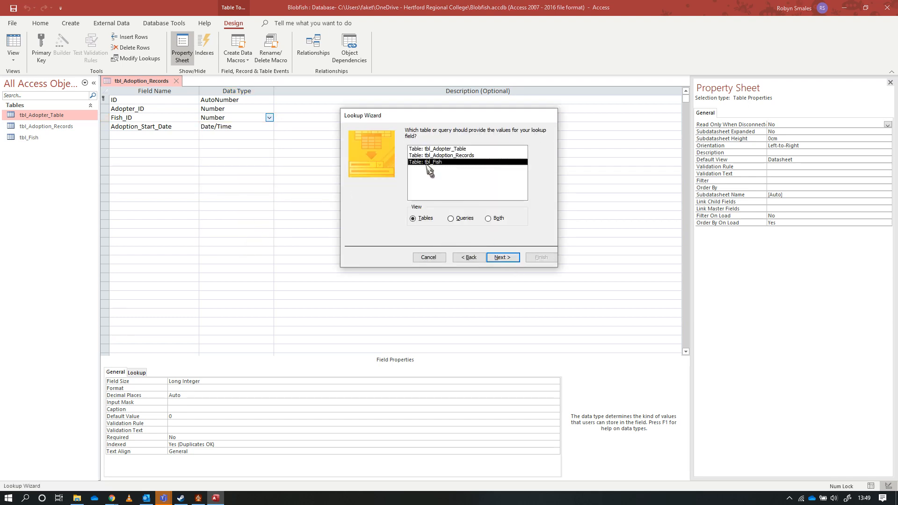
pyautogui.click(504, 257)
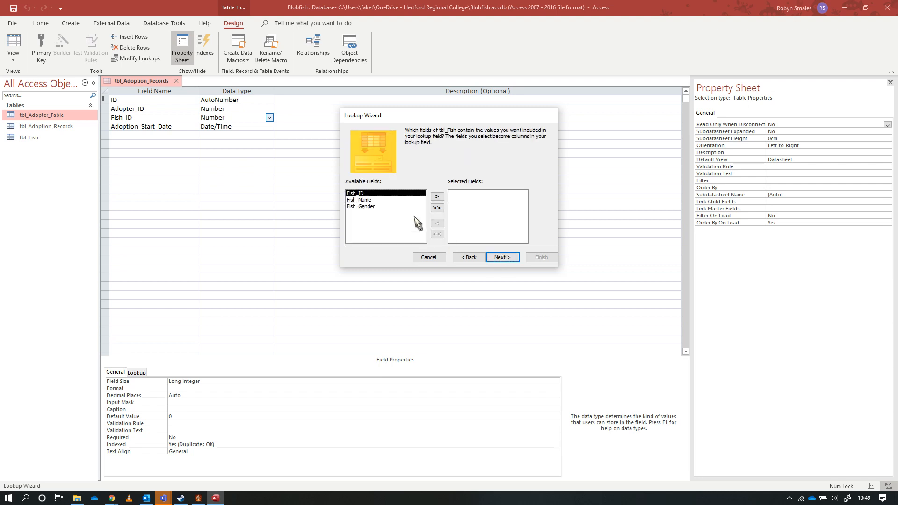
# Step: Include the Fish_ID and Fish_Name fields in the lookup and continue to the sort order
pyautogui.click(437, 196)
pyautogui.click(437, 197)
pyautogui.click(500, 259)
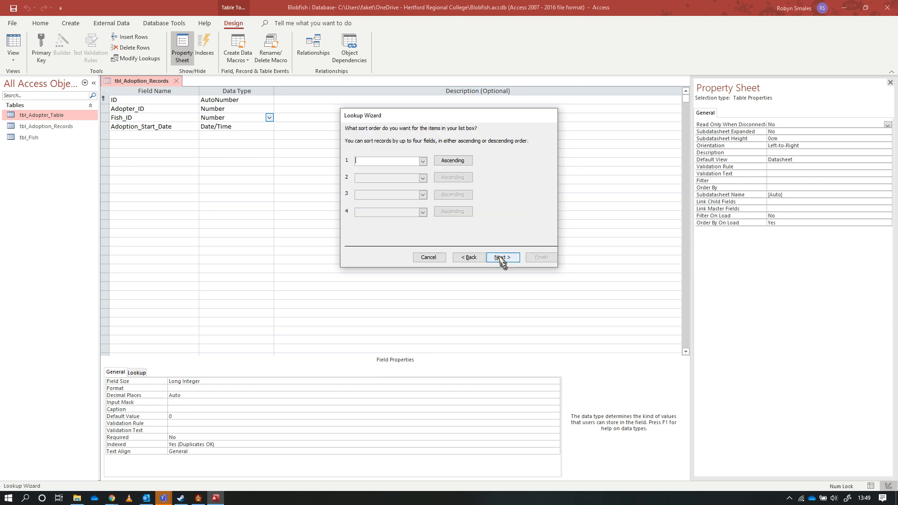
# Step: Sort the fish lookup list ascending by Fish_Name and accept the column layout with the key column hidden
pyautogui.click(422, 161)
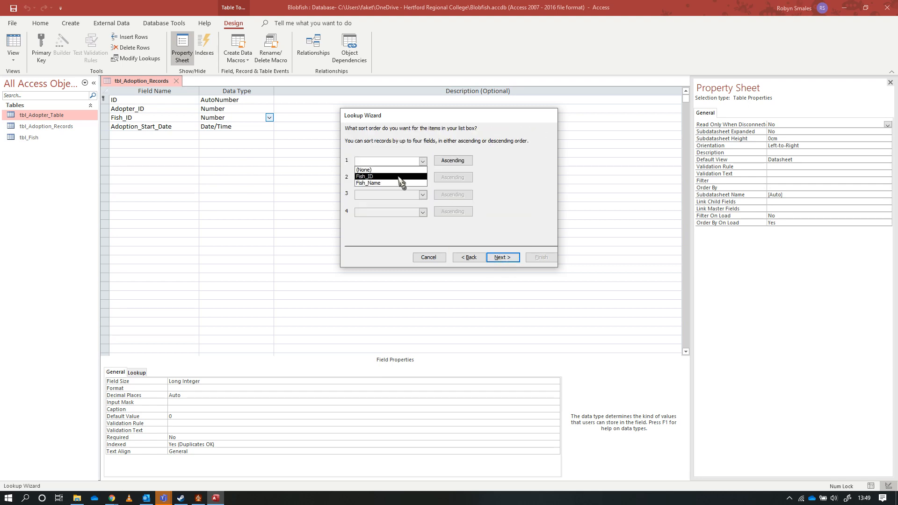
pyautogui.click(400, 183)
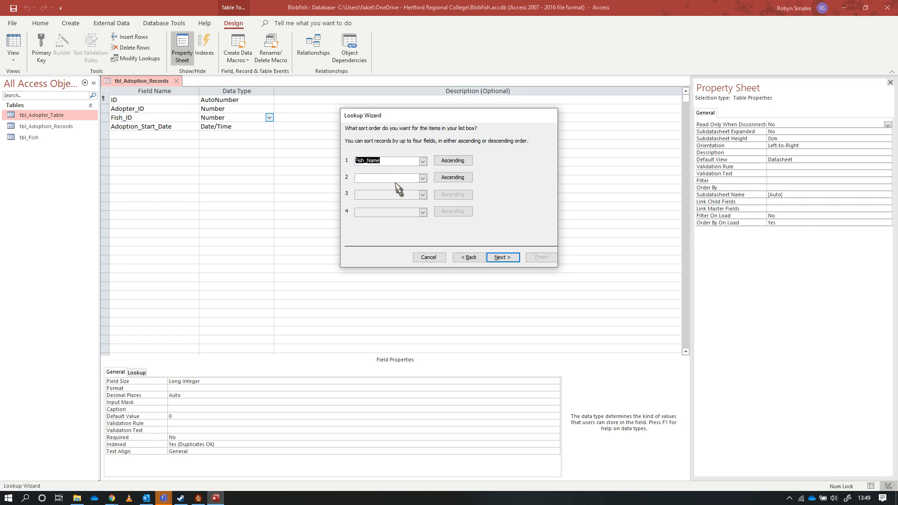
pyautogui.click(507, 258)
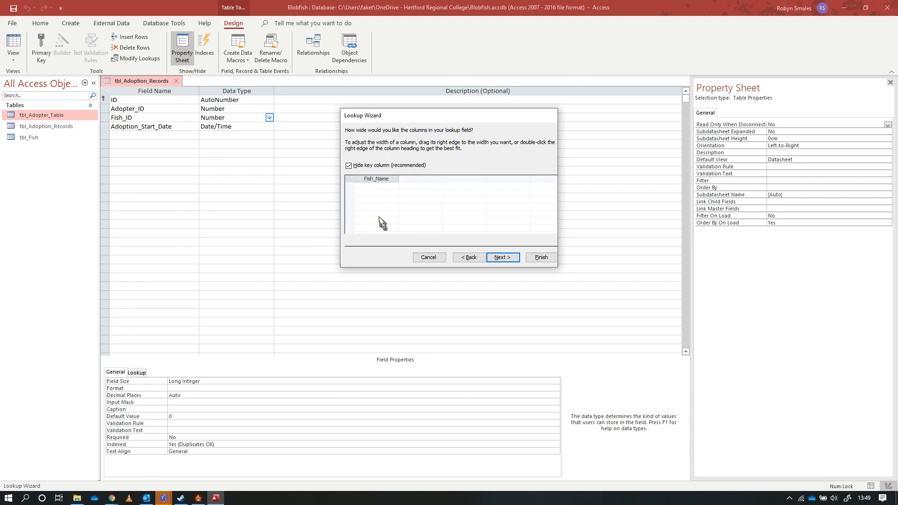
pyautogui.click(503, 258)
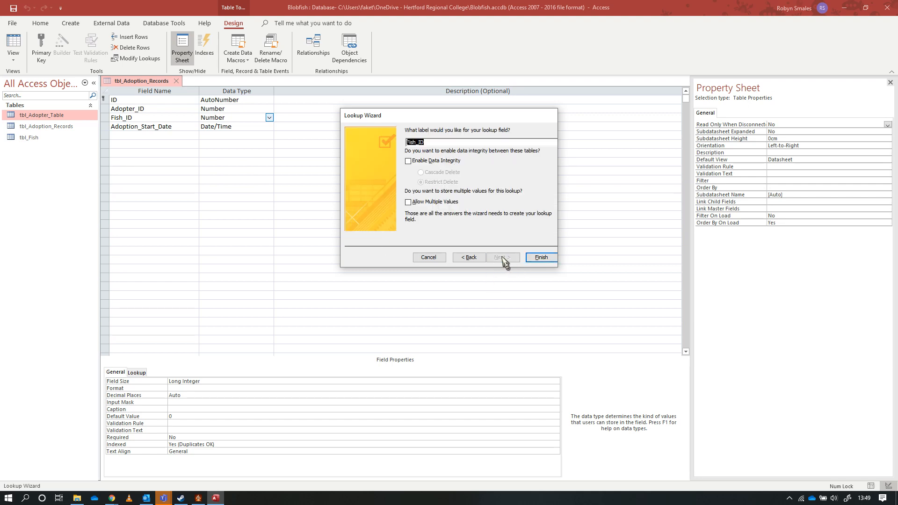
# Step: Enable data integrity with Restrict Delete for the Fish_ID lookup, finish the wizard and save the table
pyautogui.click(424, 162)
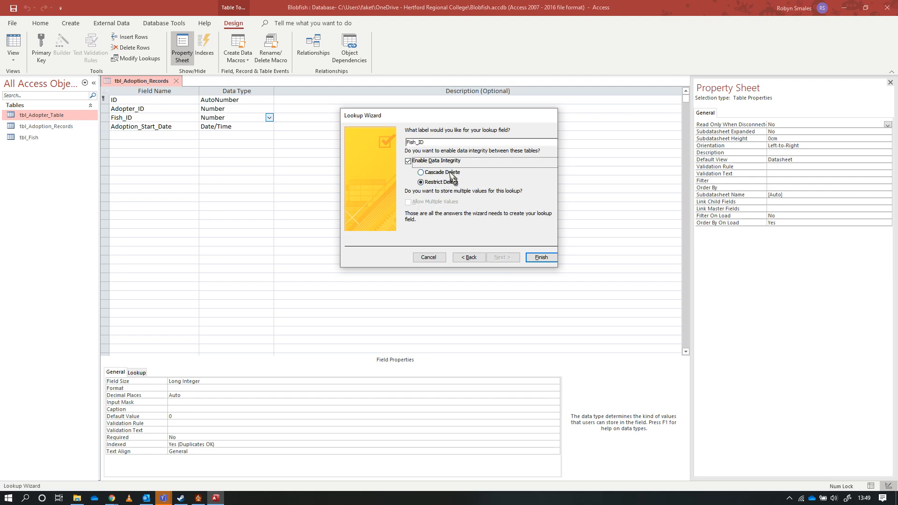
pyautogui.click(542, 258)
pyautogui.click(431, 277)
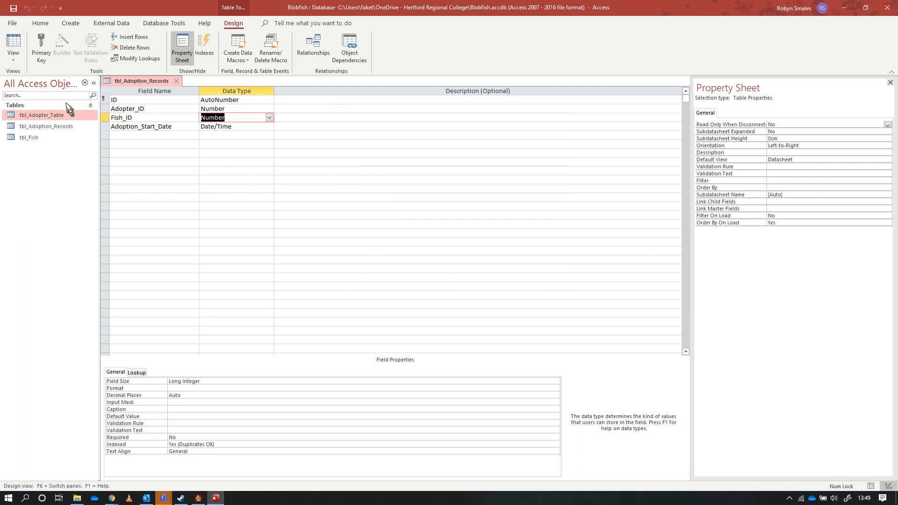
# Step: Check the Fish_ID lookup in the table's datasheet view and open the database's relationship diagram
pyautogui.click(12, 44)
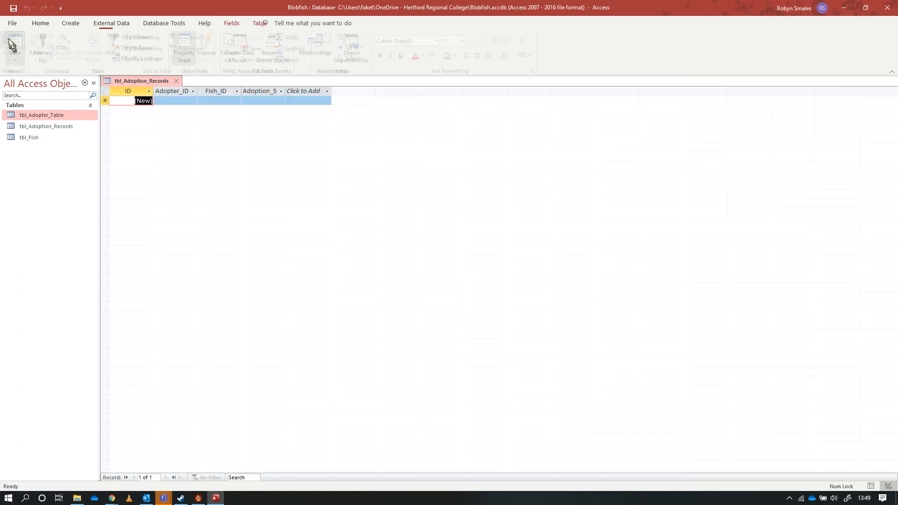
pyautogui.click(236, 101)
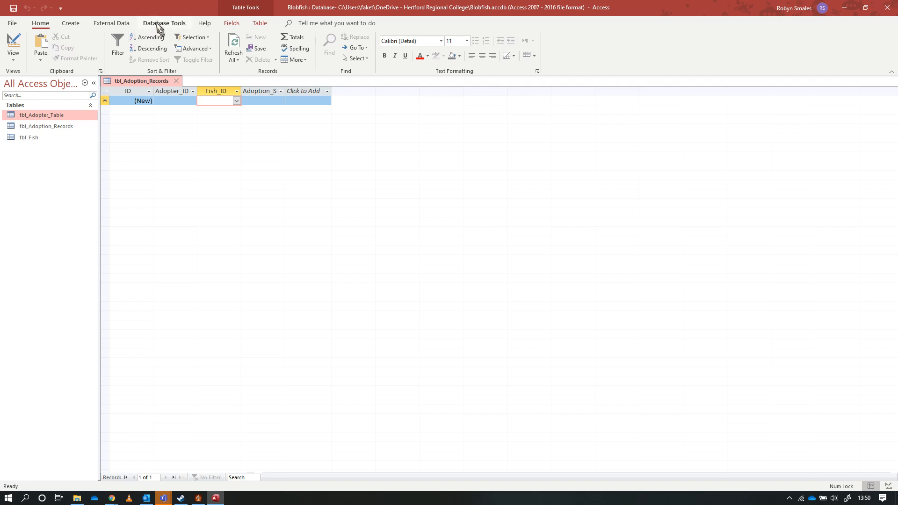
pyautogui.click(160, 24)
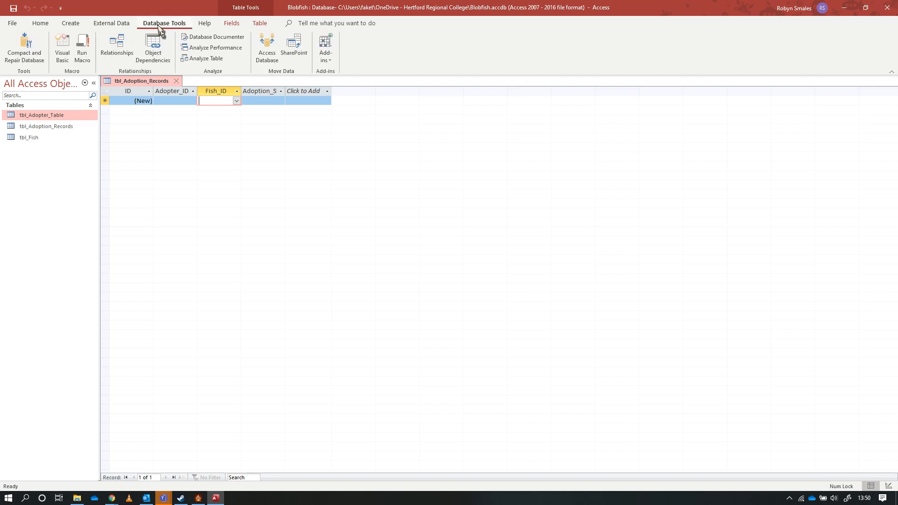
pyautogui.click(122, 56)
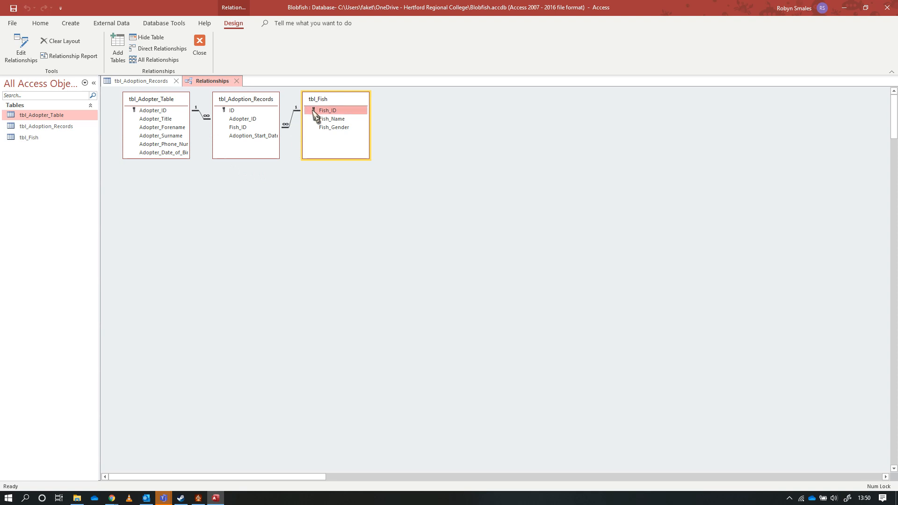
# Step: Display the list of tables available to add, and spread tbl_Adoption_Records and tbl_Fish apart in the relationship diagram
pyautogui.click(118, 51)
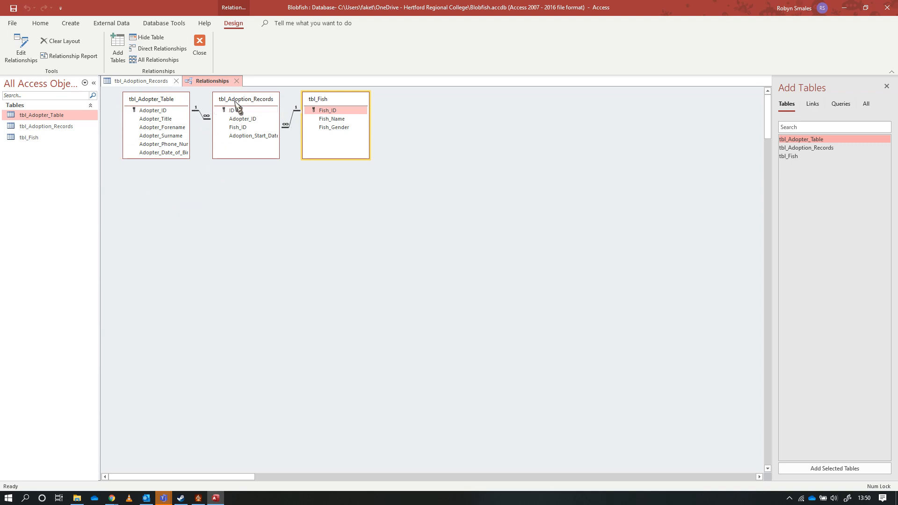
pyautogui.moveTo(237, 102); pyautogui.dragTo(207, 136)
pyautogui.click(231, 118)
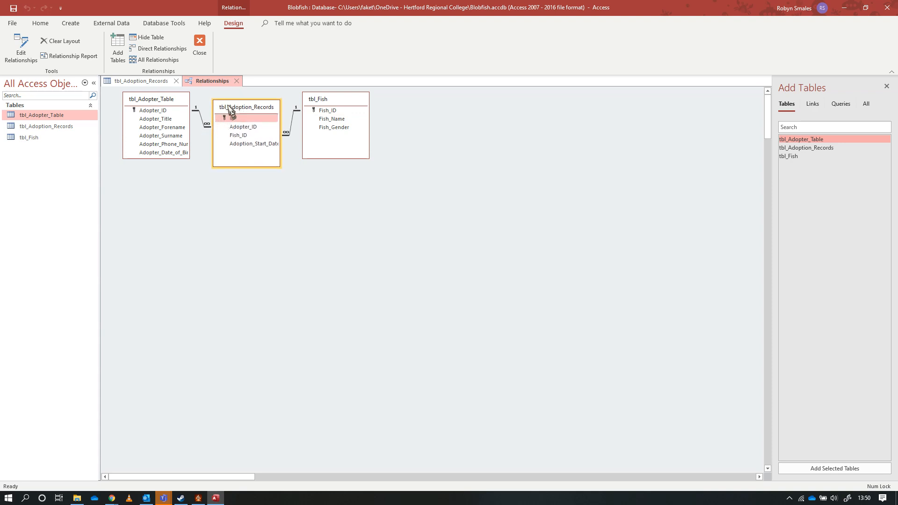
pyautogui.moveTo(235, 107); pyautogui.dragTo(362, 107)
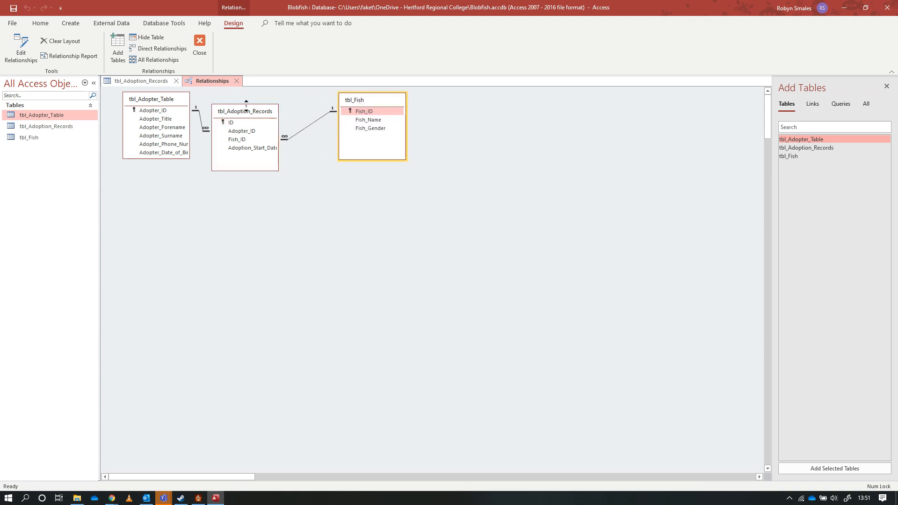
pyautogui.moveTo(251, 120); pyautogui.dragTo(265, 126)
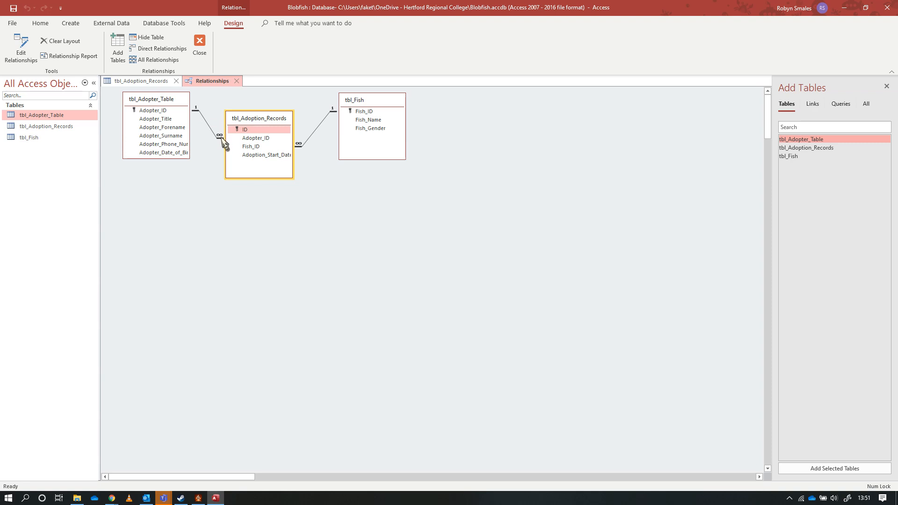
pyautogui.click(250, 139)
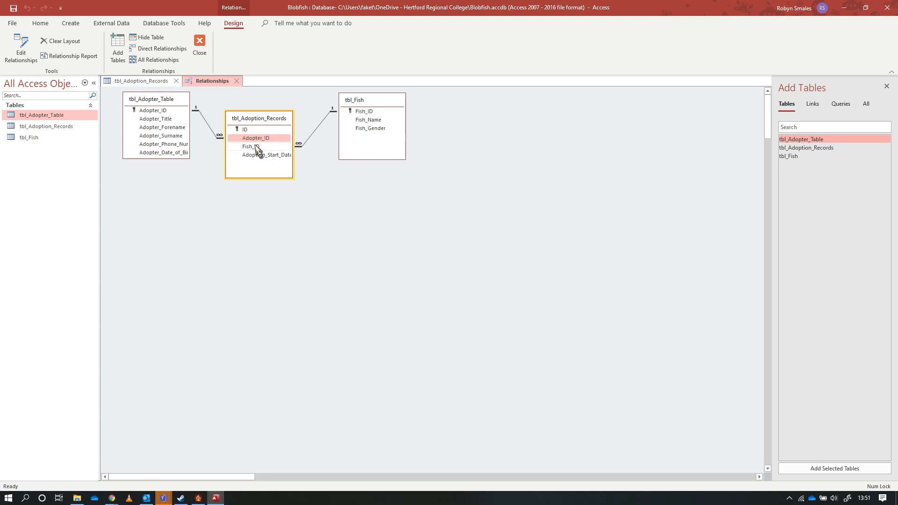
pyautogui.click(256, 147)
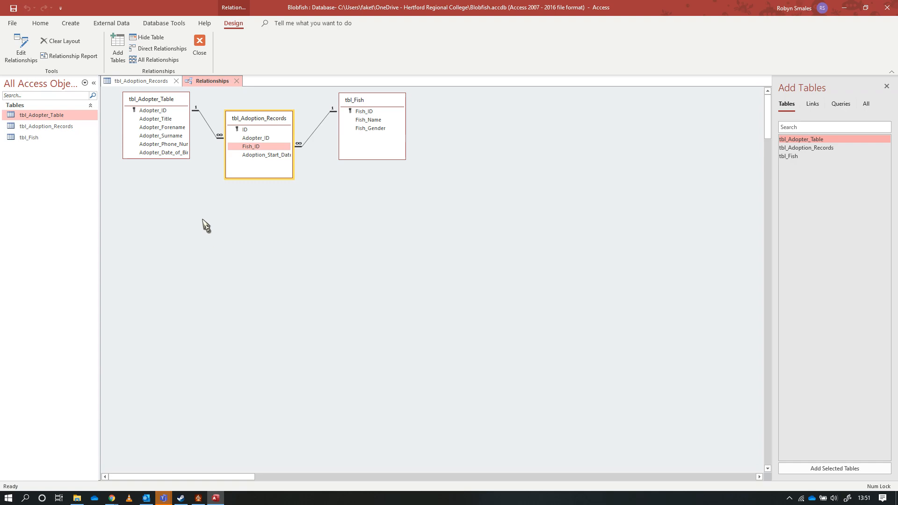
pyautogui.moveTo(112, 497)
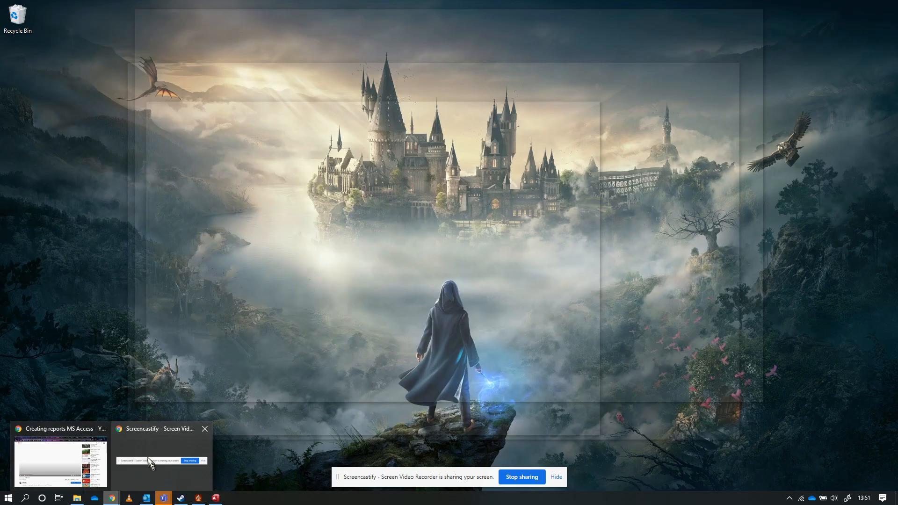
pyautogui.click(151, 464)
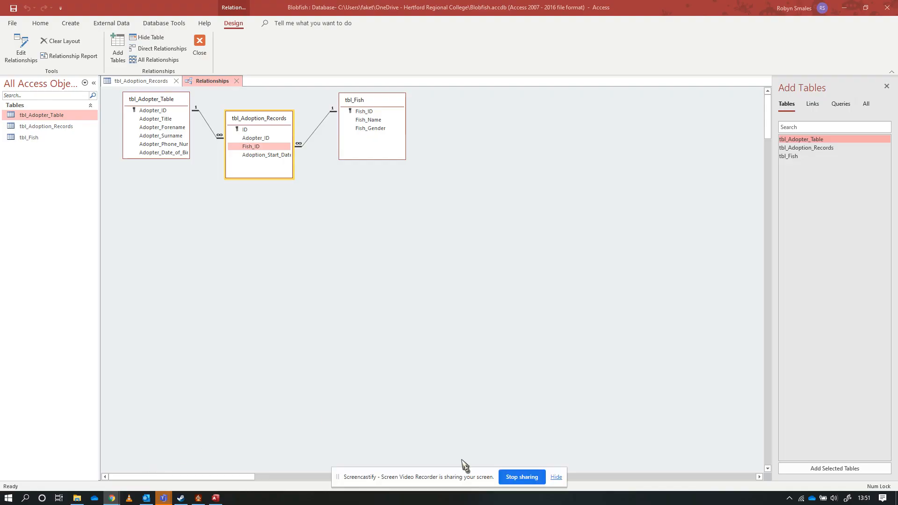